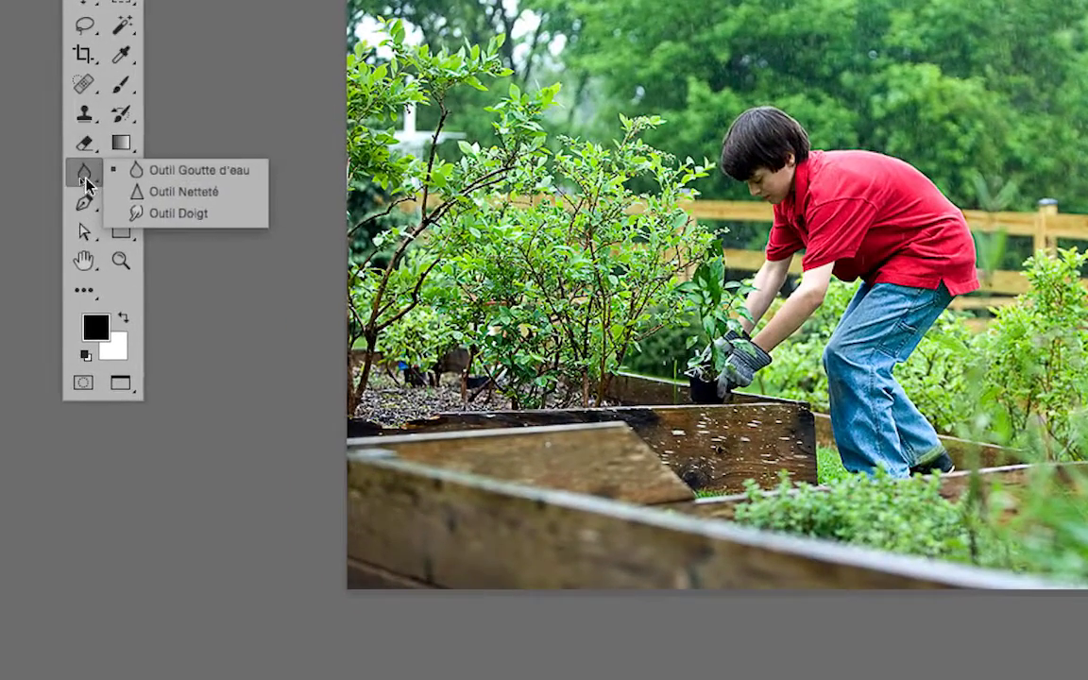
- Reposition the photo on the canvas area and move the Layers panel up beside it
{"action": "left_click", "coordinate": [118, 175]}
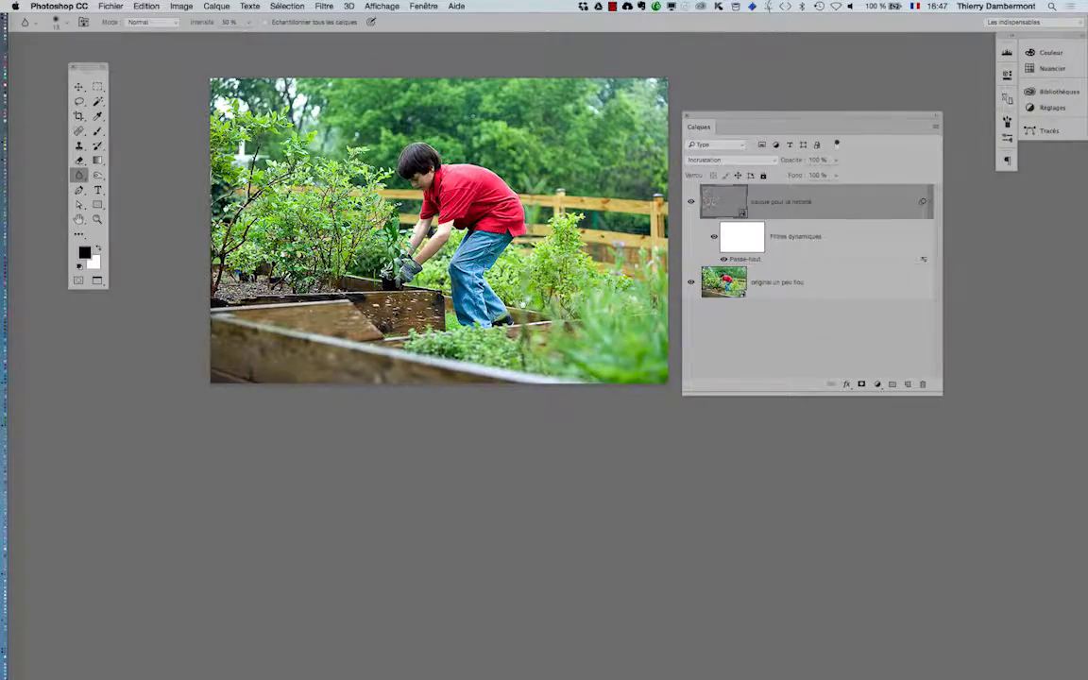
{"action": "left_click_drag", "start_coordinate": [579, 265], "coordinate": [564, 291]}
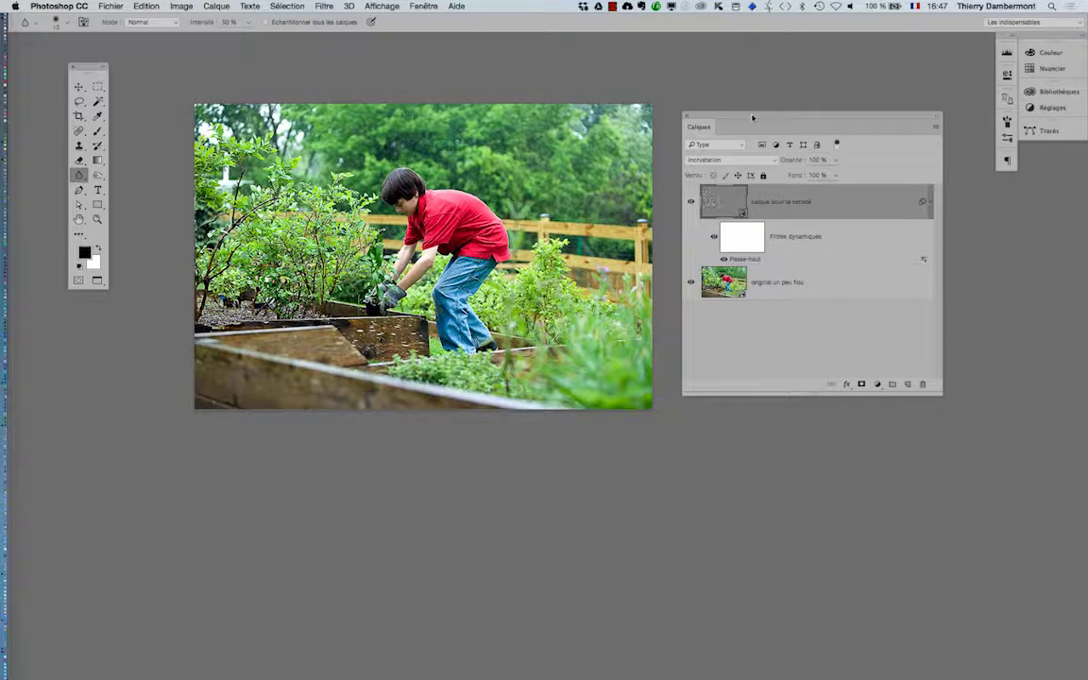
{"action": "left_click_drag", "start_coordinate": [747, 115], "coordinate": [757, 83]}
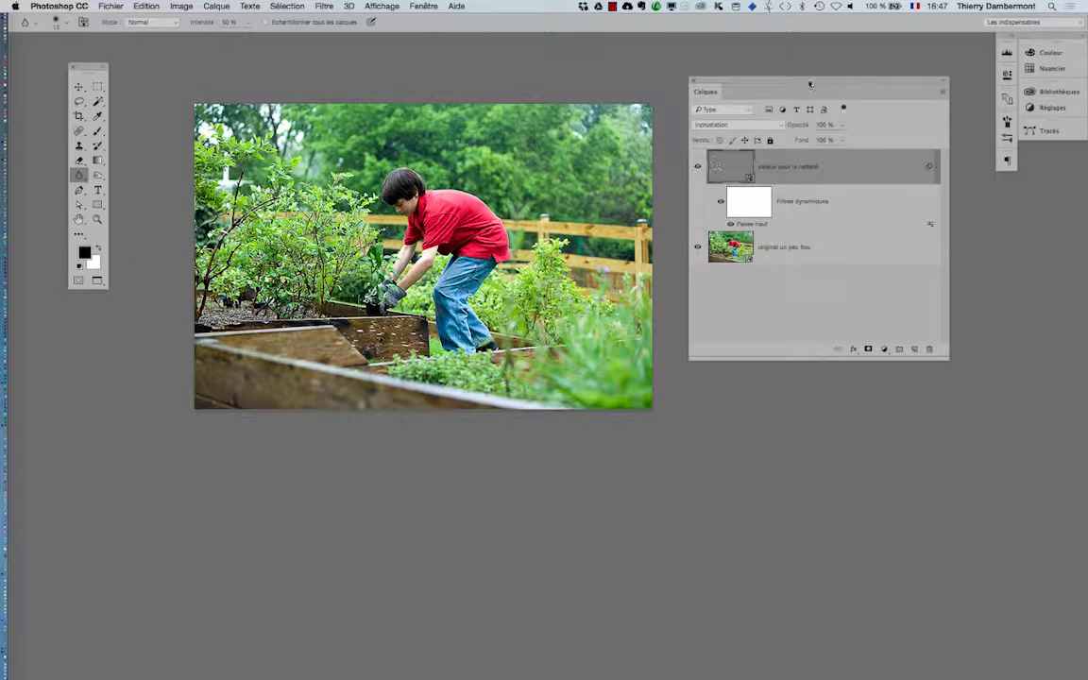
{"action": "mouse_move", "coordinate": [810, 84]}
{"action": "left_mouse_down"}
{"action": "mouse_move", "coordinate": [818, 95]}
{"action": "mouse_move", "coordinate": [795, 76]}
{"action": "left_mouse_up"}
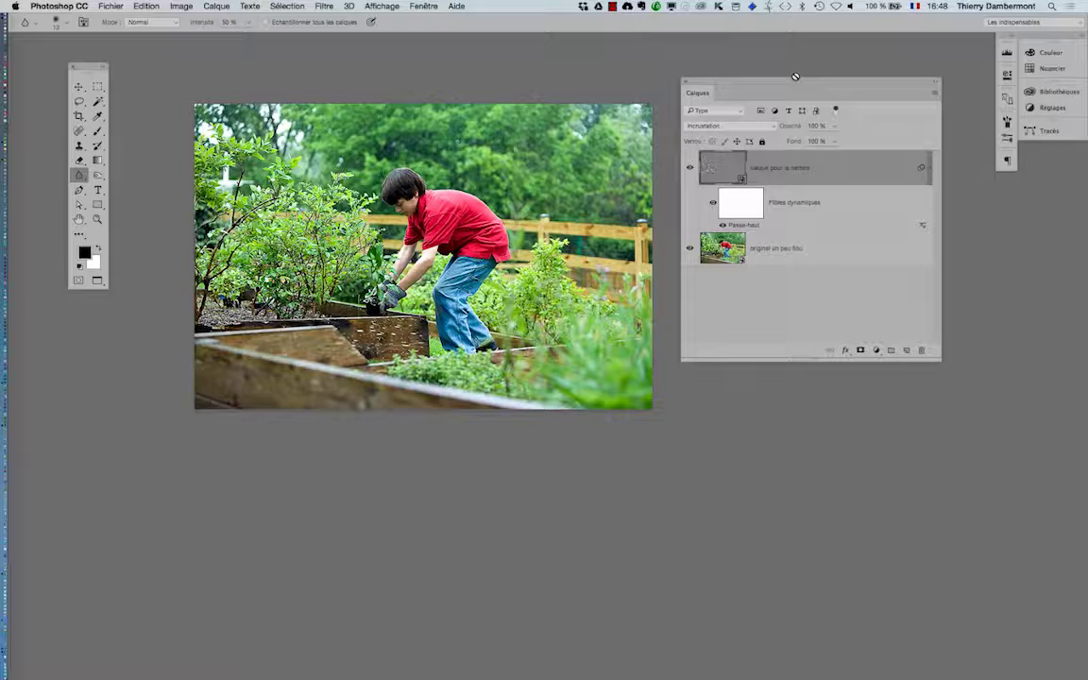
{"action": "left_click", "coordinate": [216, 5]}
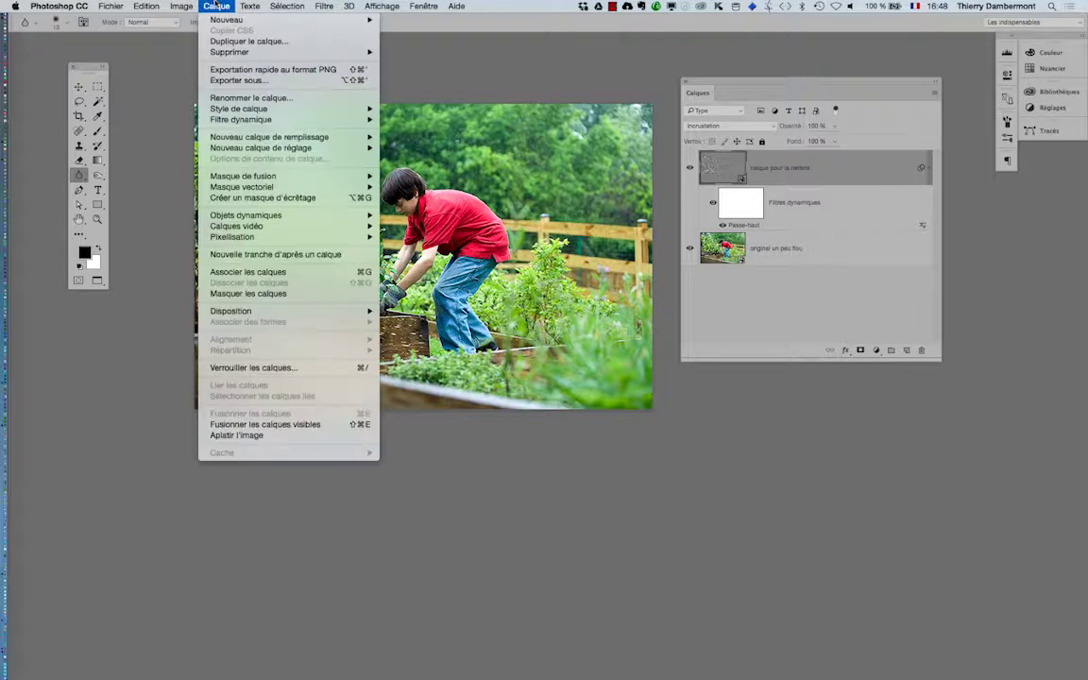
{"action": "mouse_move", "coordinate": [360, 151]}
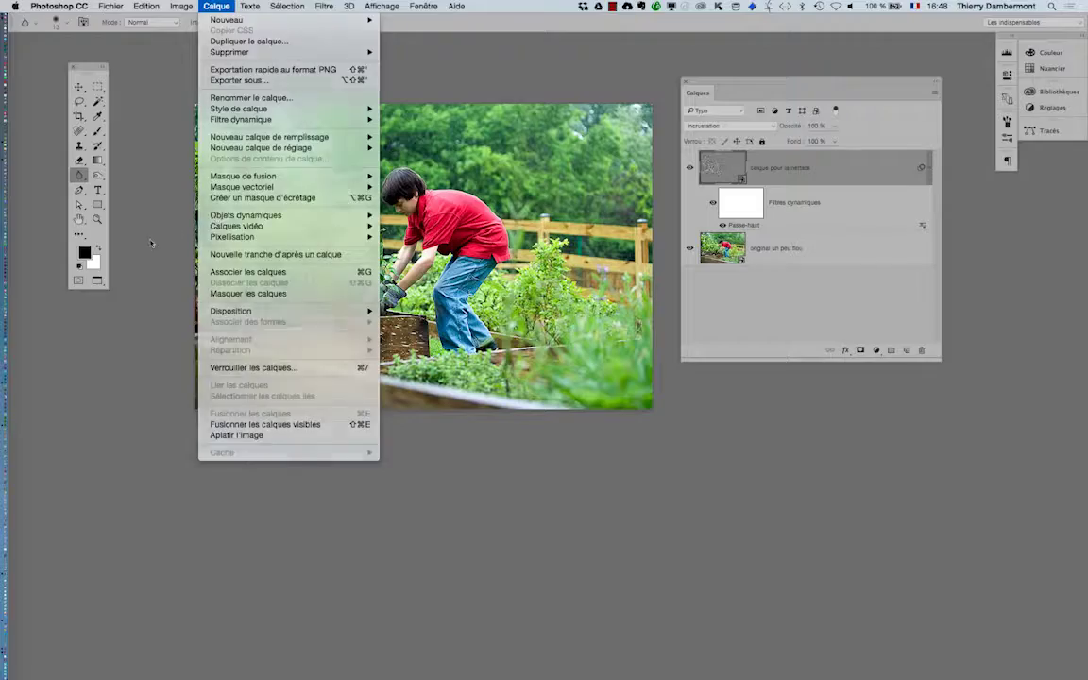
{"action": "key", "text": "Escape"}
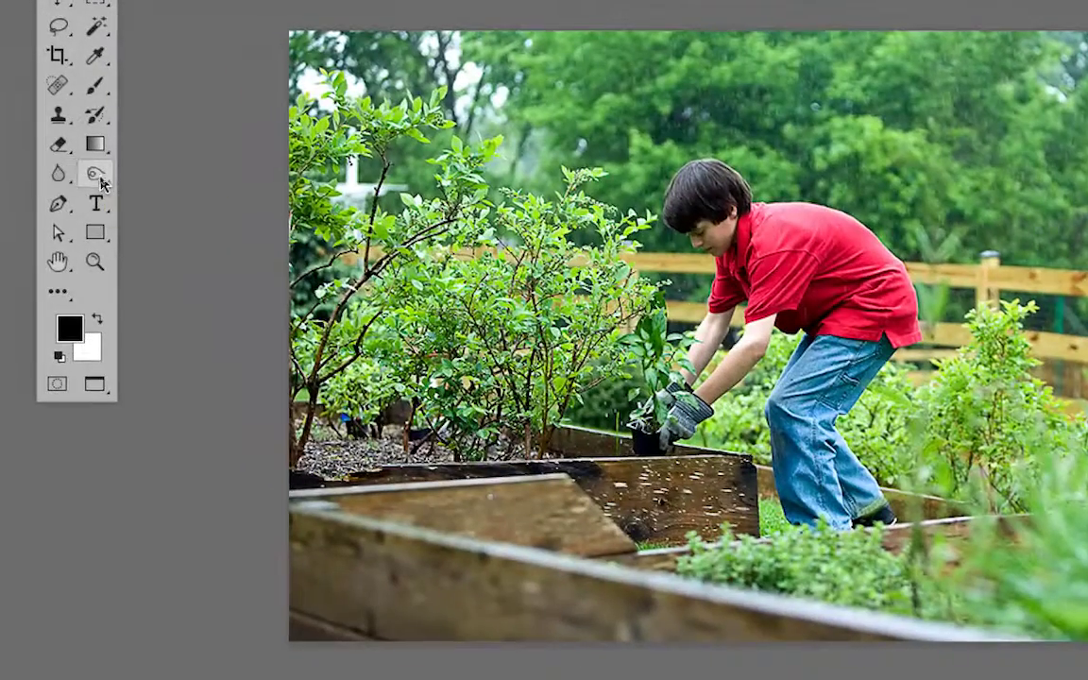
- Try the Burn tool (Outil Densité +), settle on the Dodge tool (Outil Densité -), and reposition the toolbox
{"action": "left_click", "coordinate": [98, 177]}
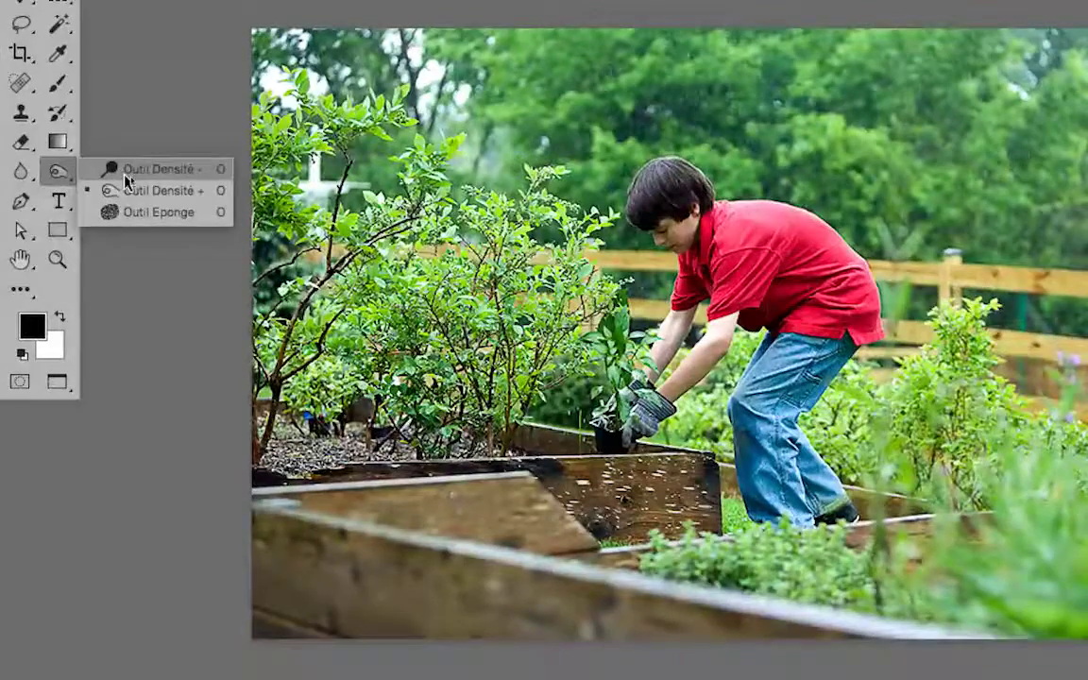
{"action": "left_click", "coordinate": [126, 165]}
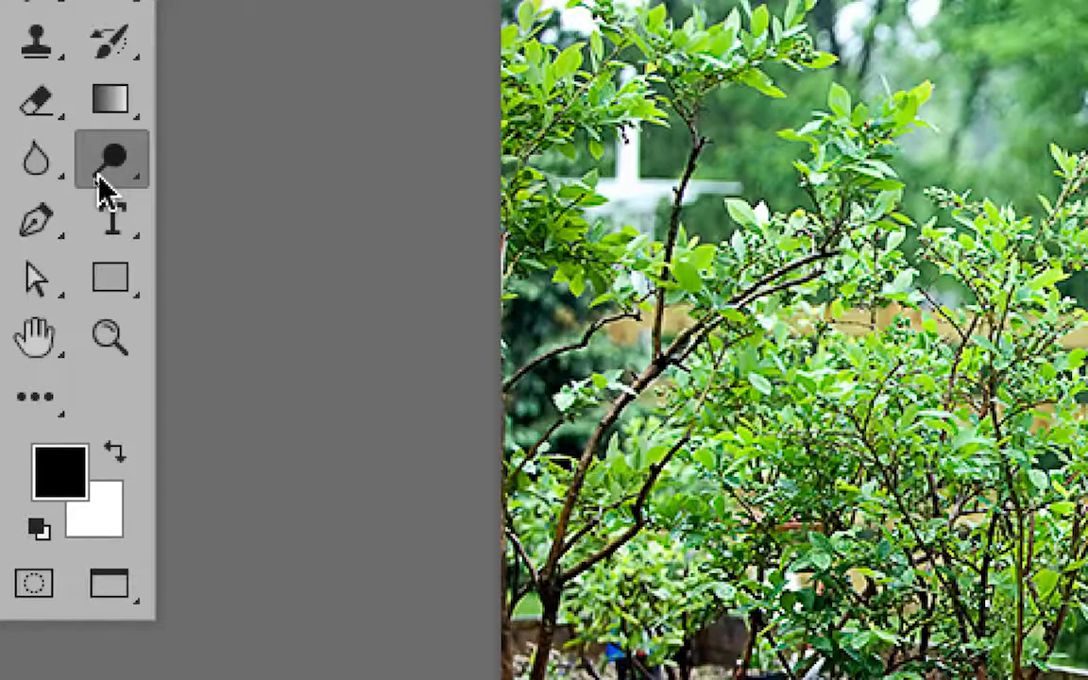
{"action": "left_click", "coordinate": [107, 189]}
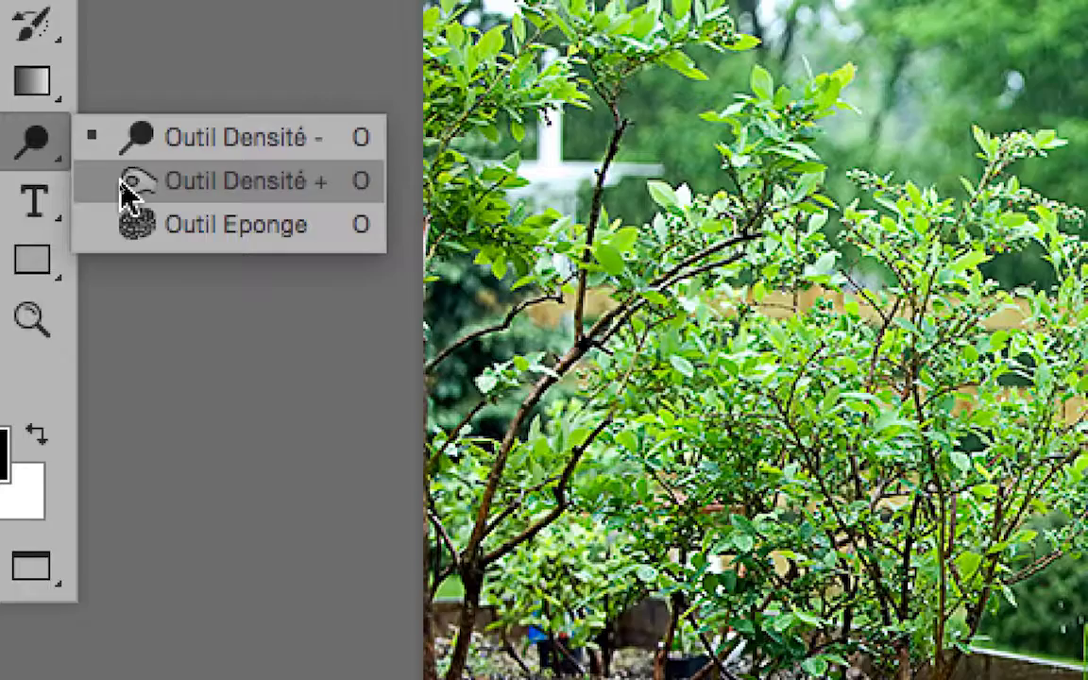
{"action": "left_click", "coordinate": [130, 195]}
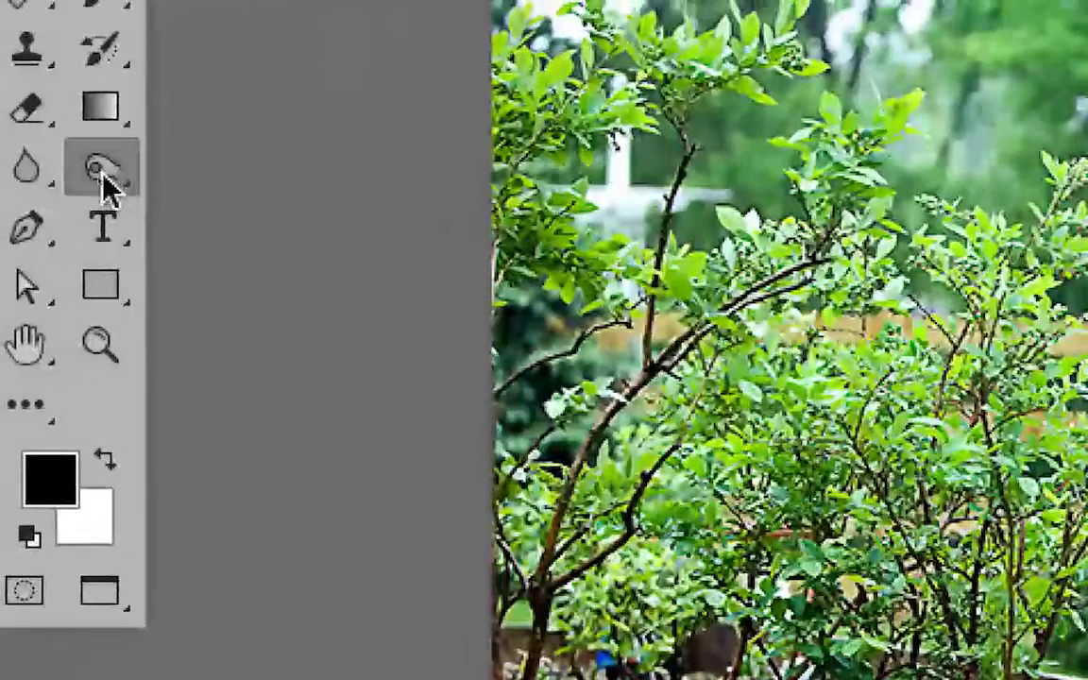
{"action": "left_click", "coordinate": [47, 161]}
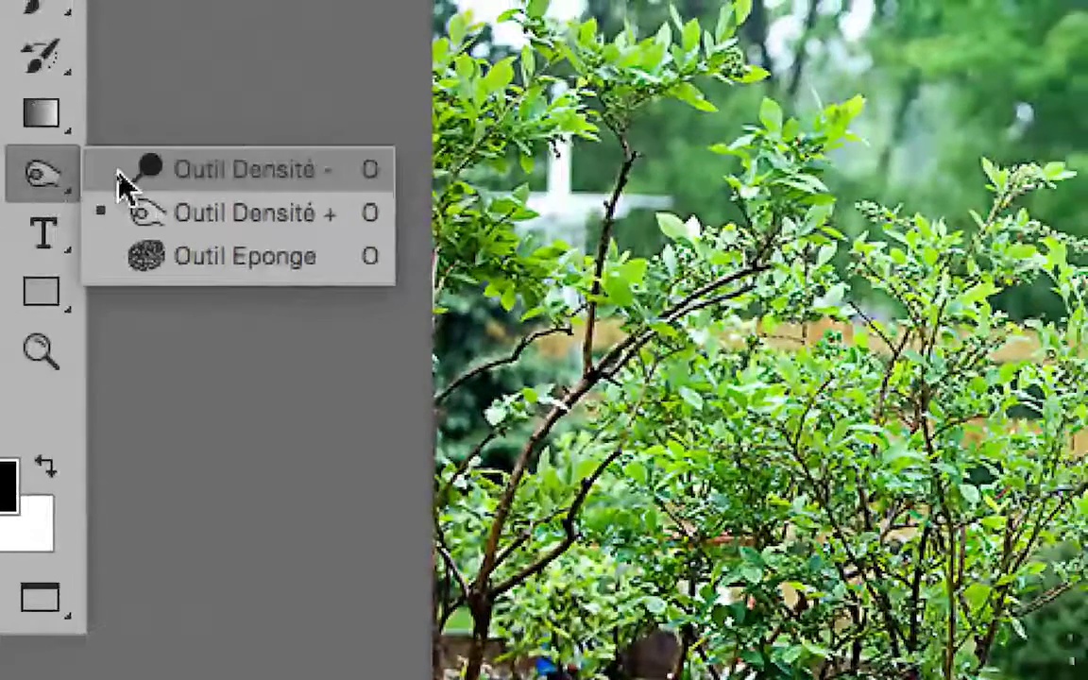
{"action": "left_click", "coordinate": [120, 176]}
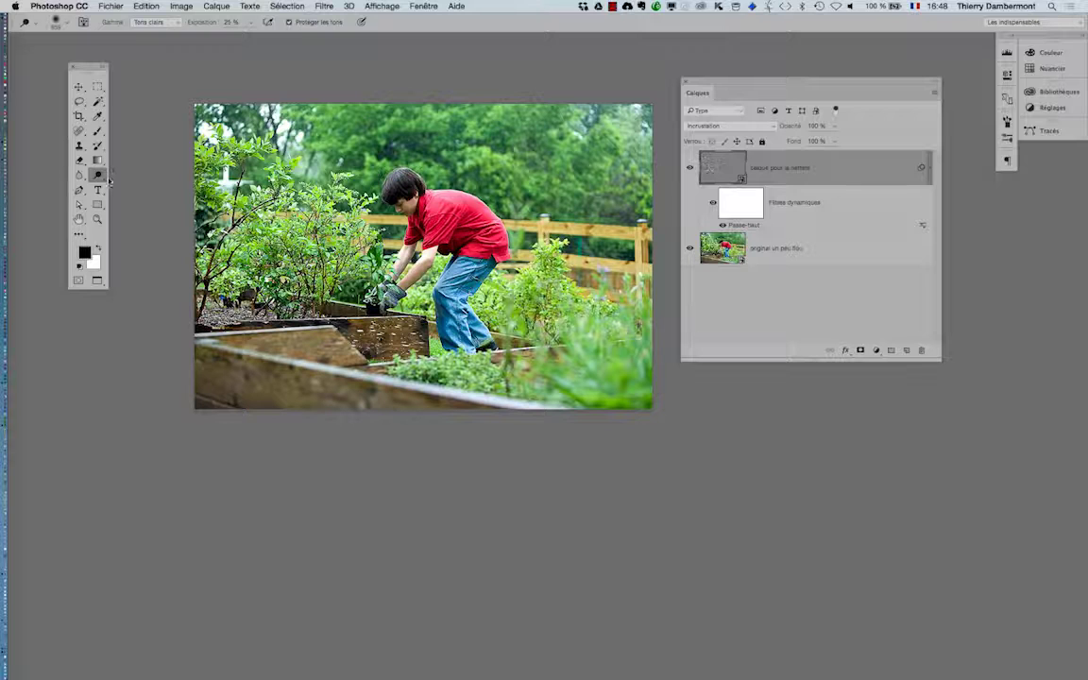
{"action": "left_click_drag", "start_coordinate": [89, 69], "coordinate": [151, 76]}
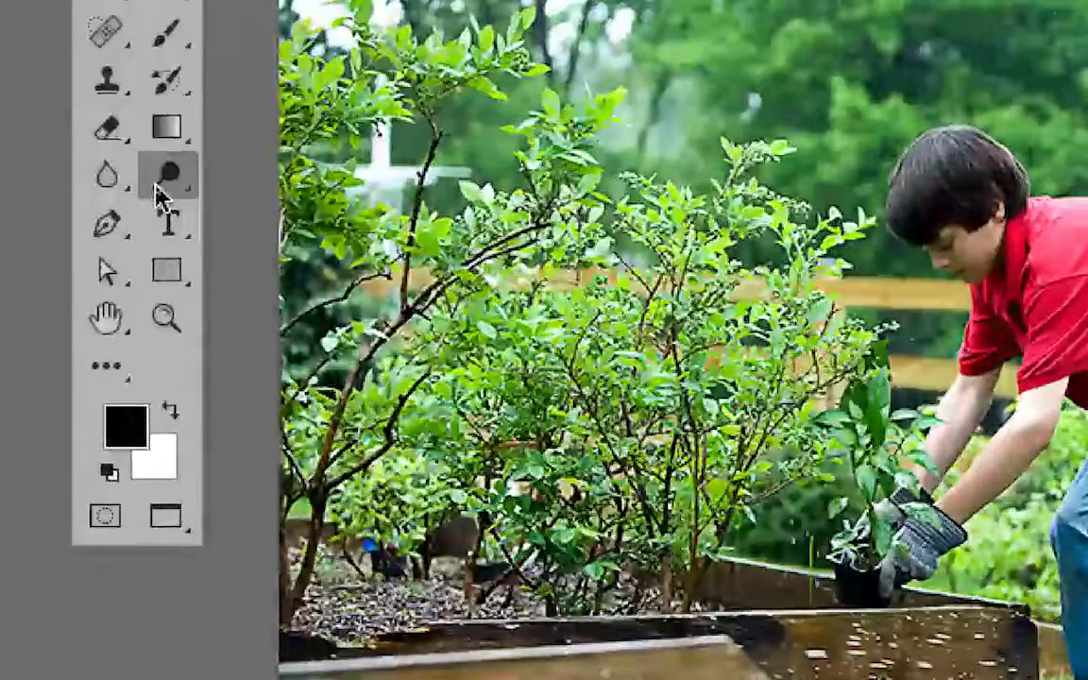
{"action": "left_click", "coordinate": [158, 189]}
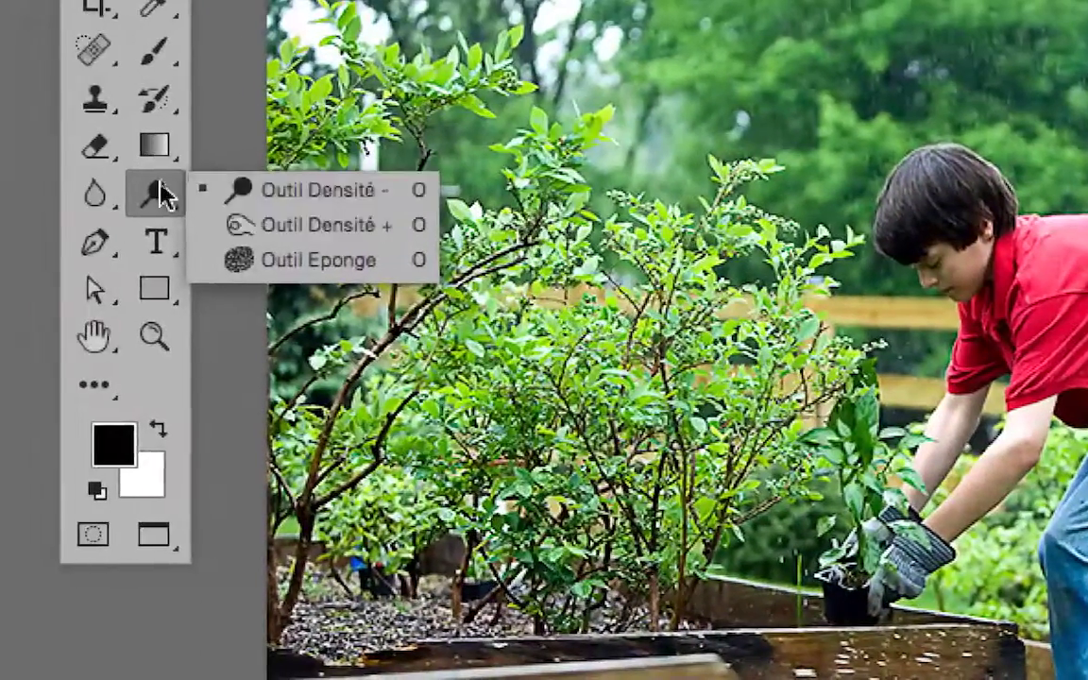
{"action": "left_click", "coordinate": [160, 194]}
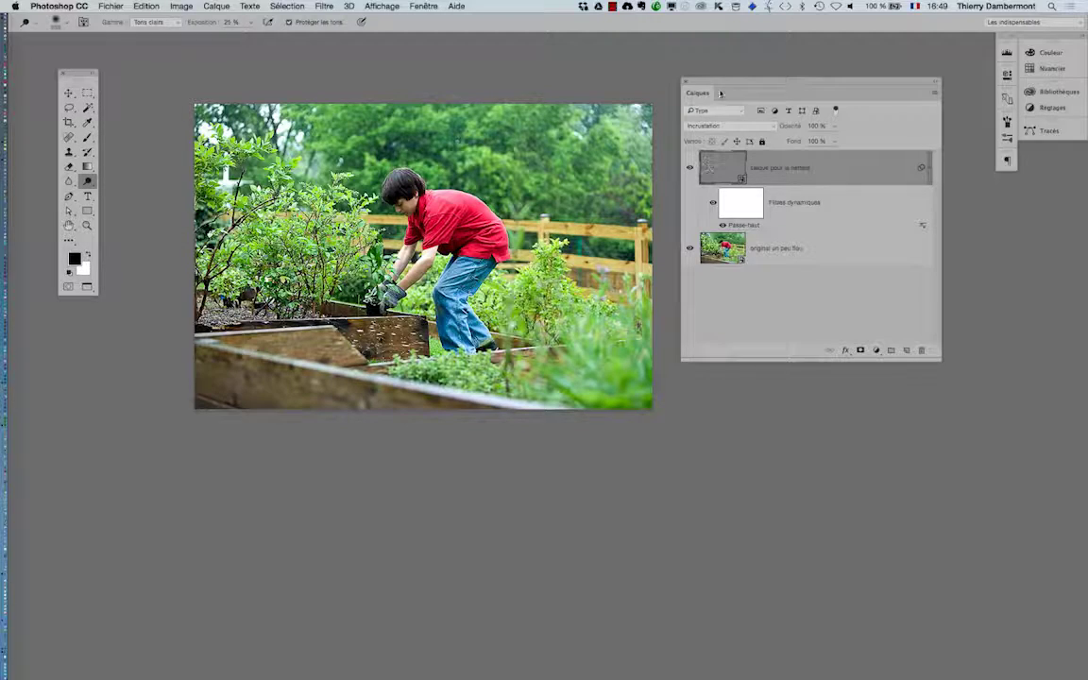
- Start a new layer with its options dialog above "calque pour la netteté" and name it "regler les lumieres"
{"action": "left_click_drag", "start_coordinate": [756, 83], "coordinate": [761, 170]}
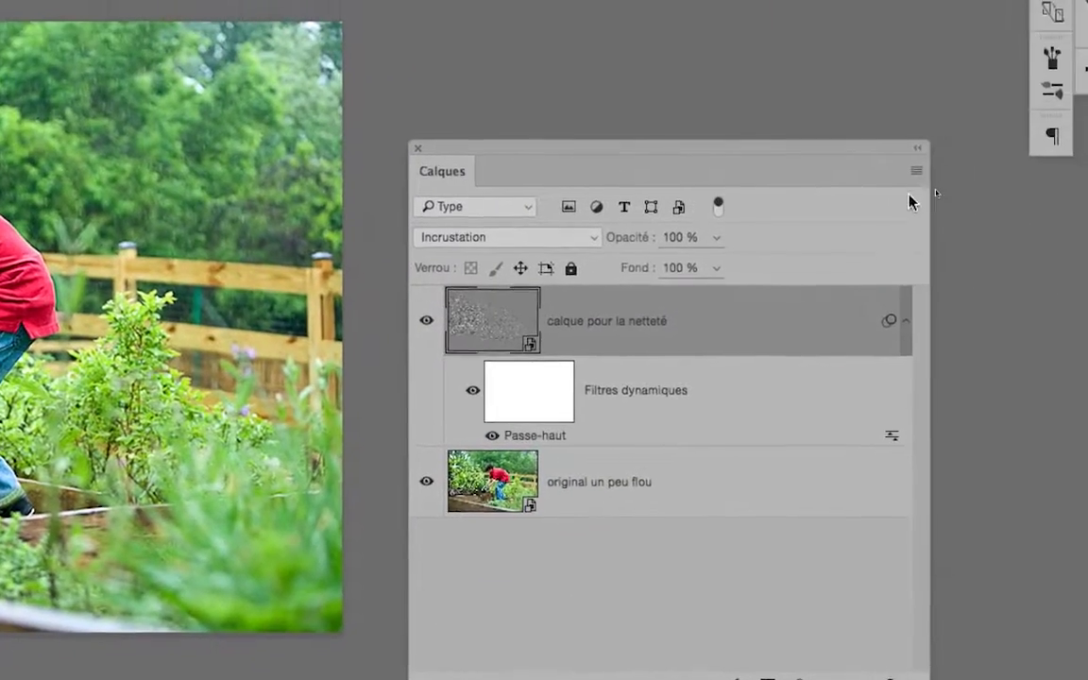
{"action": "left_click", "coordinate": [1028, 150]}
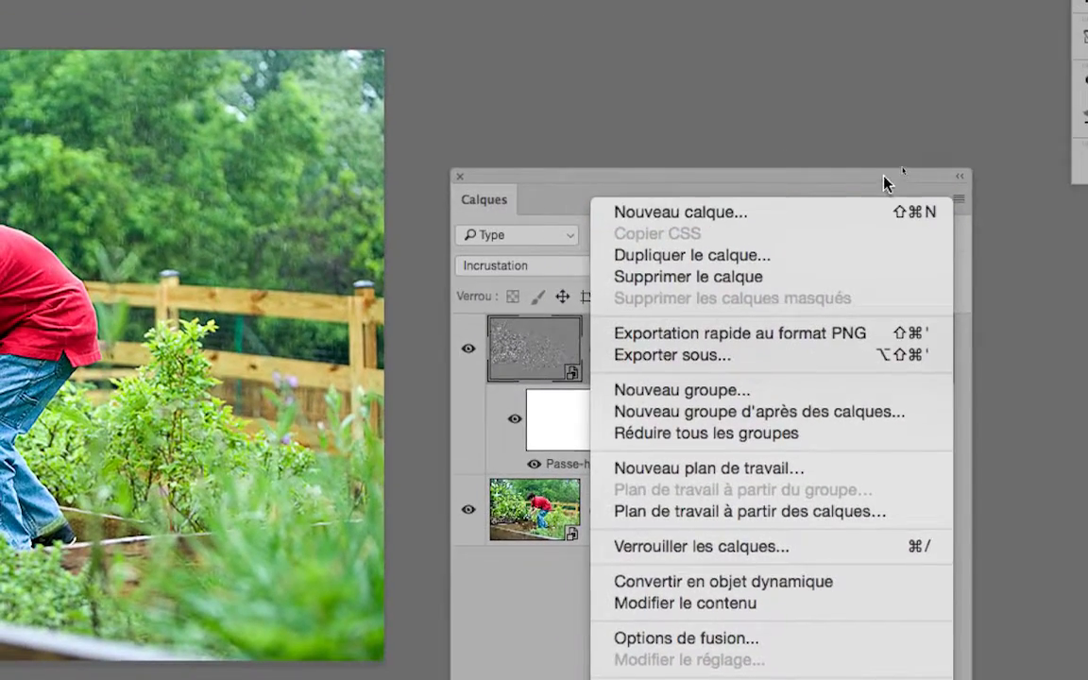
{"action": "left_click", "coordinate": [861, 156]}
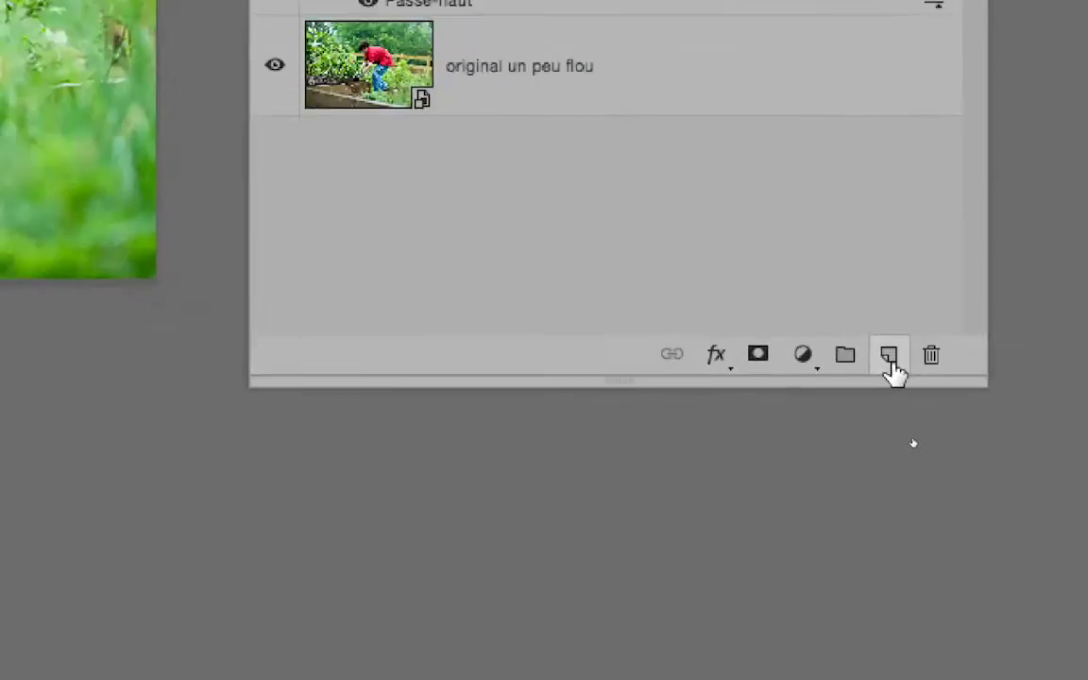
{"action": "left_click", "coordinate": [890, 363]}
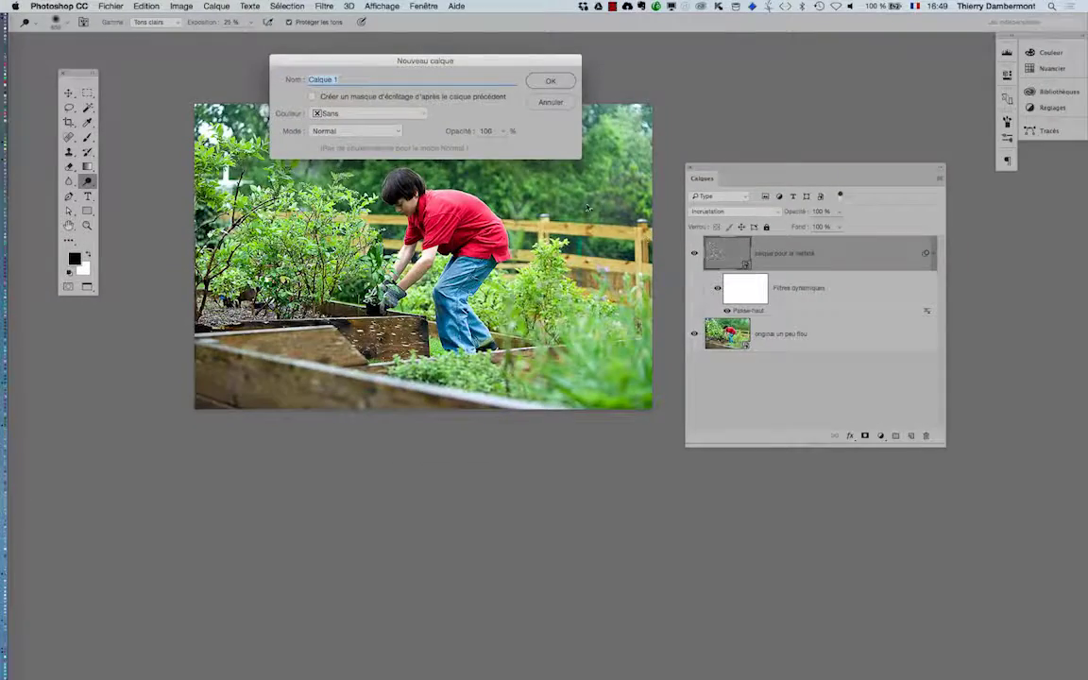
{"action": "left_click_drag", "start_coordinate": [515, 64], "coordinate": [727, 50]}
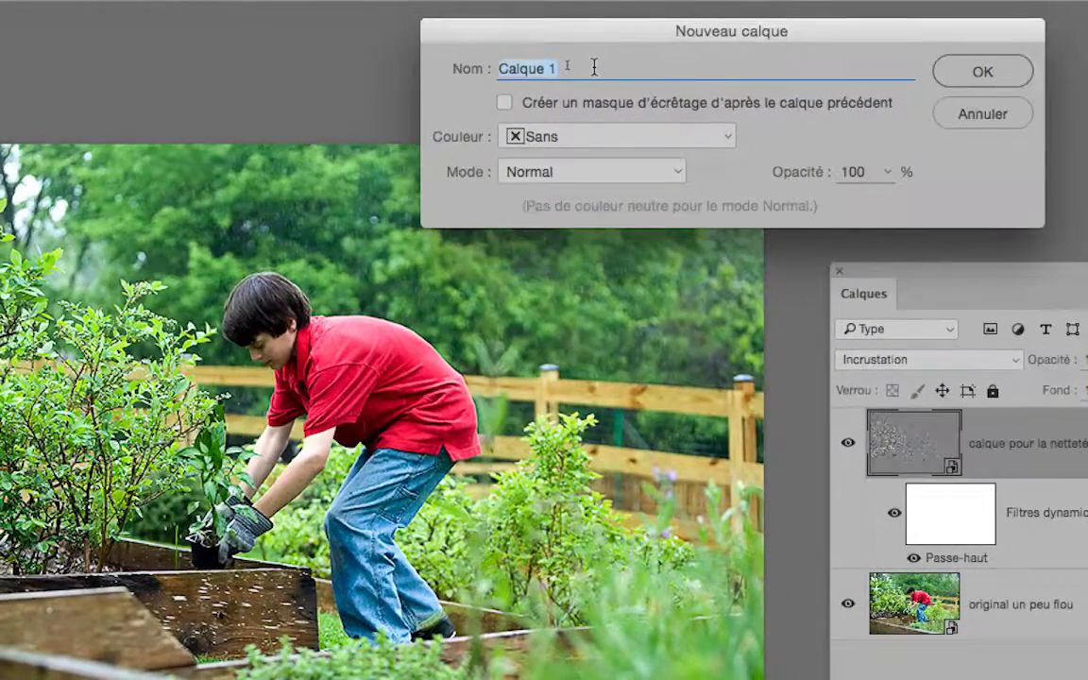
{"action": "type", "text": "regler l"}
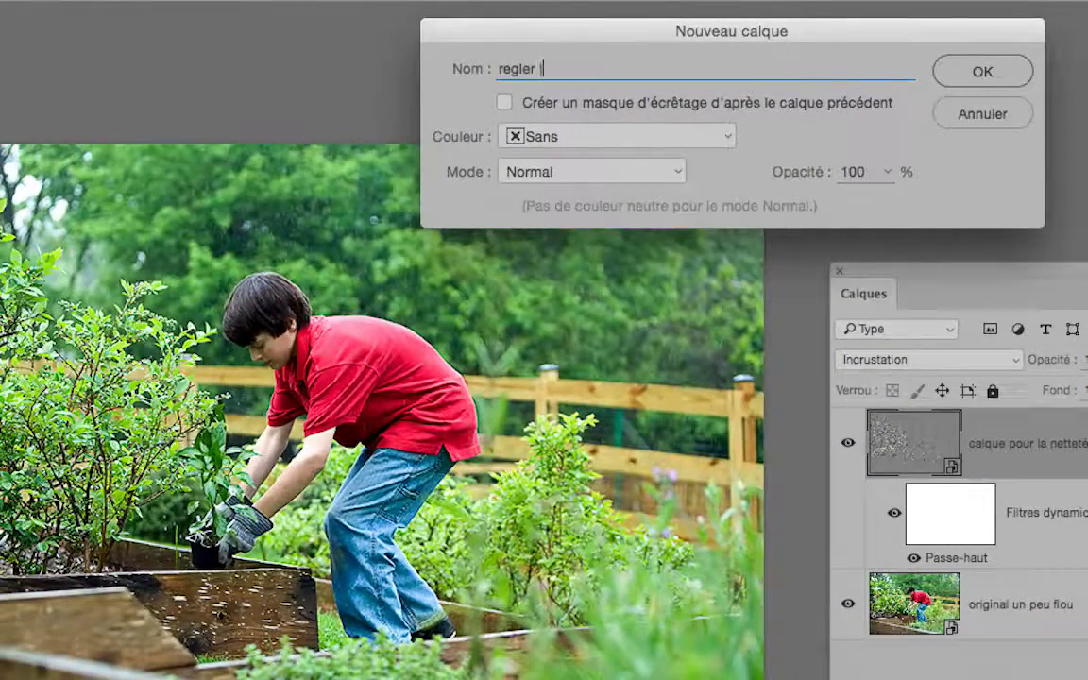
{"action": "type", "text": "es lumières"}
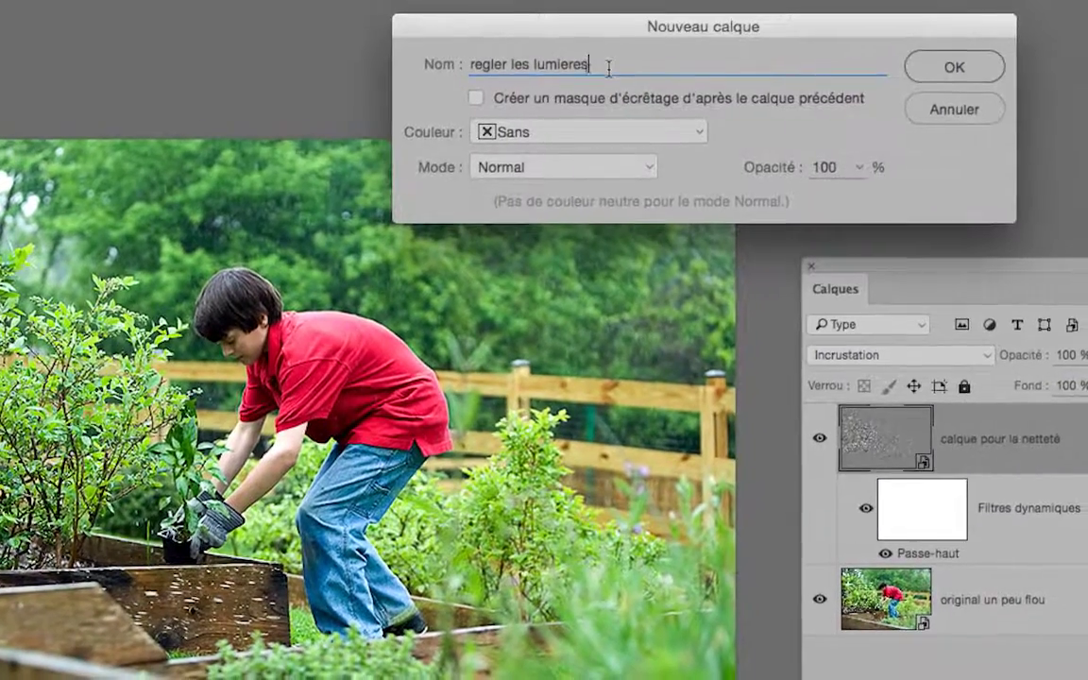
- Set the new layer's blend mode to Incrustation, enable the neutral 50% gray fill, and create the layer
{"action": "left_click_drag", "start_coordinate": [605, 66], "coordinate": [475, 67]}
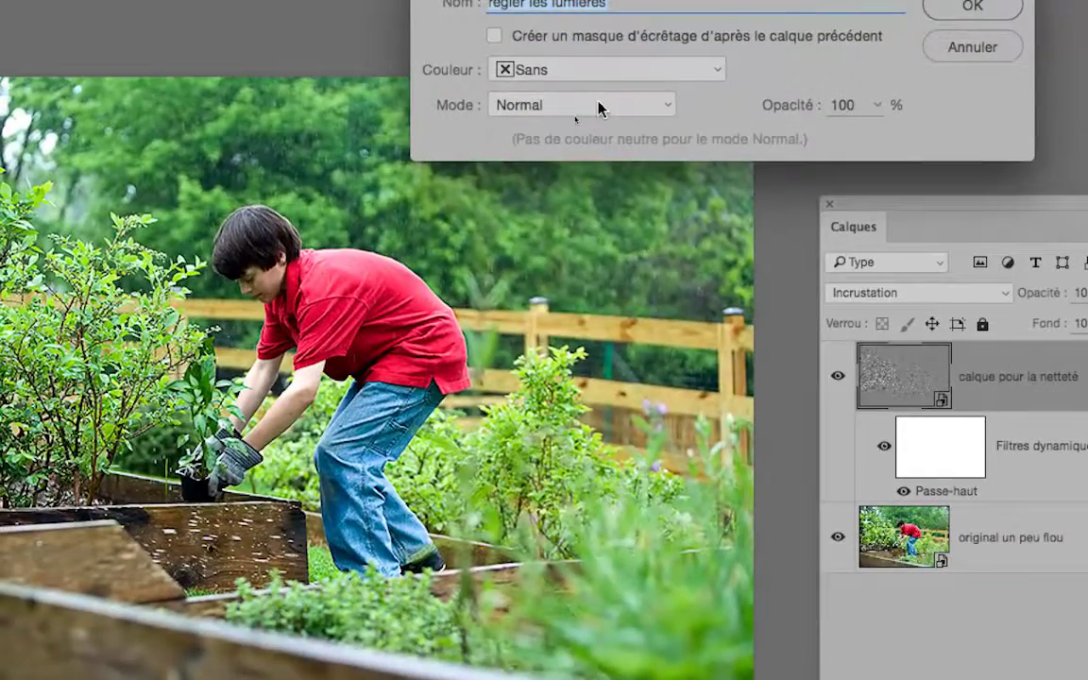
{"action": "left_click", "coordinate": [578, 161]}
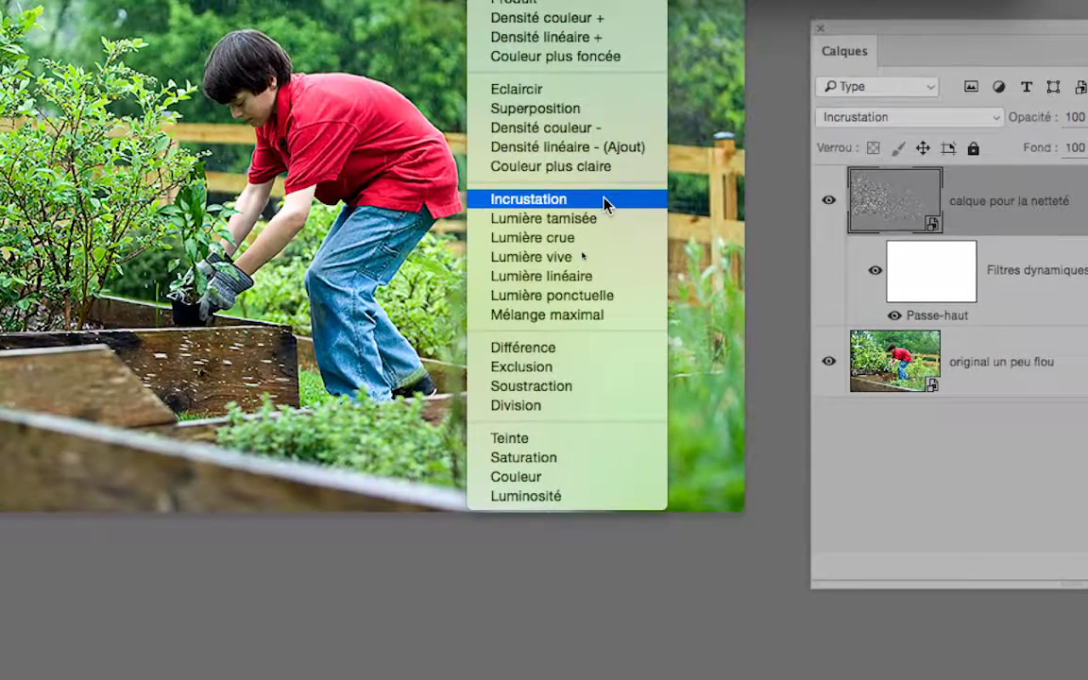
{"action": "left_click", "coordinate": [605, 201]}
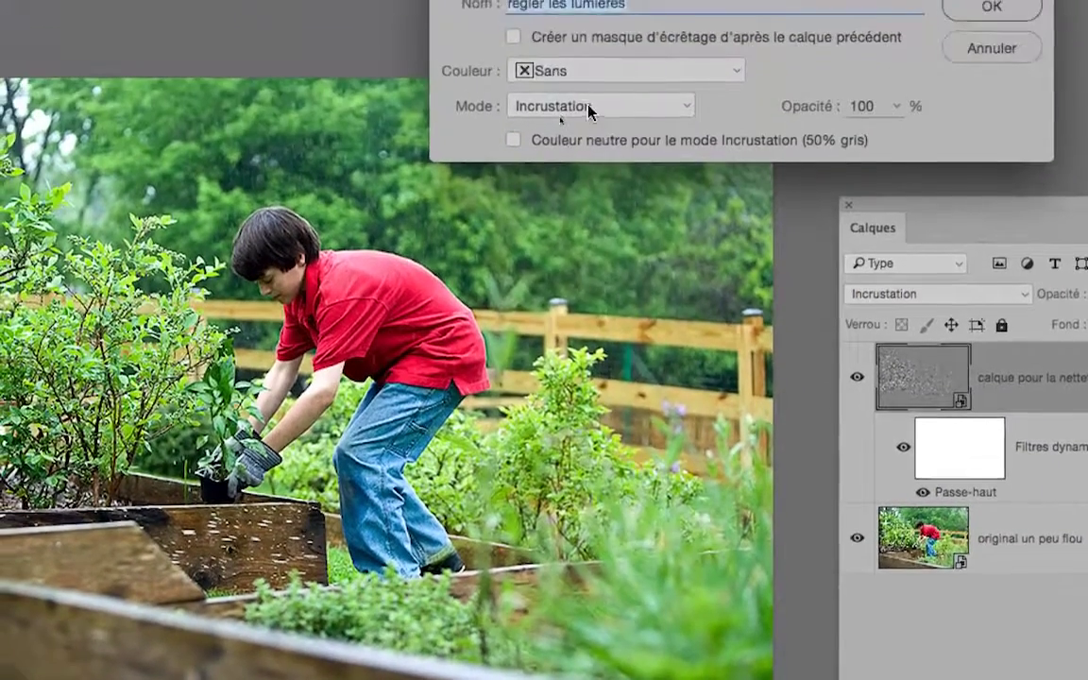
{"action": "left_click", "coordinate": [591, 108]}
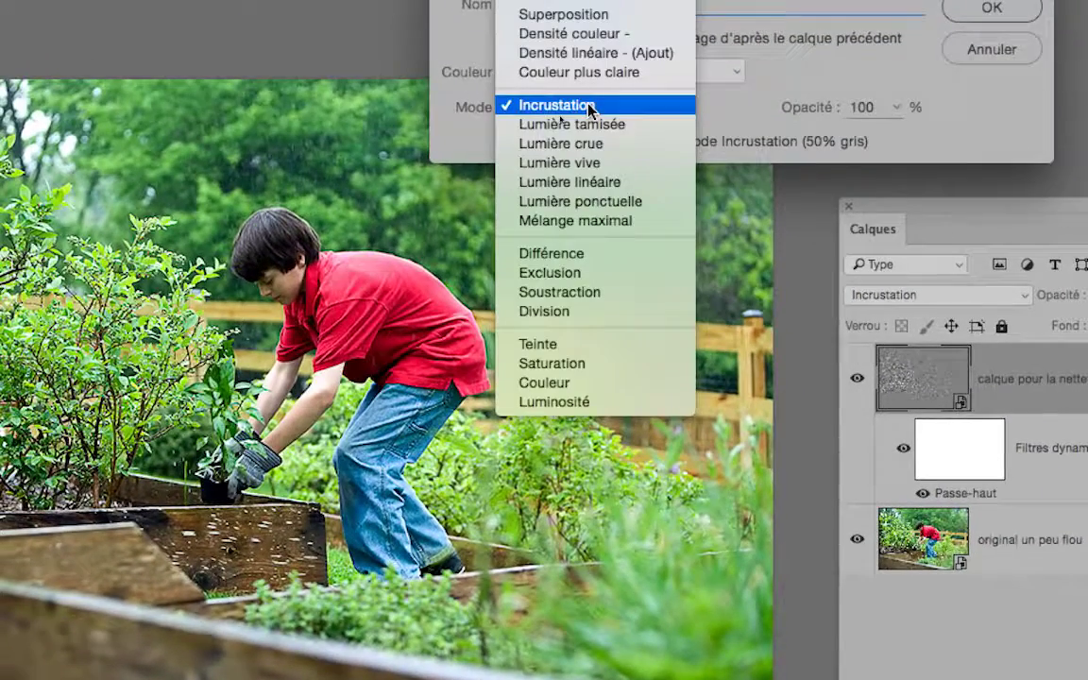
{"action": "left_click", "coordinate": [591, 108]}
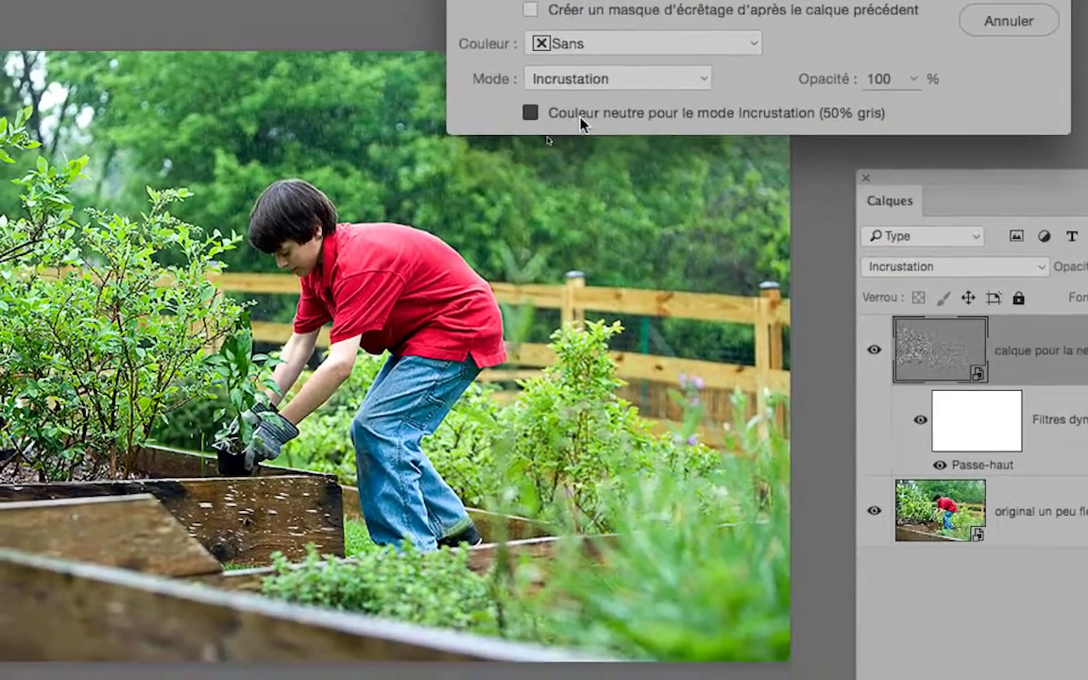
{"action": "left_click", "coordinate": [581, 131]}
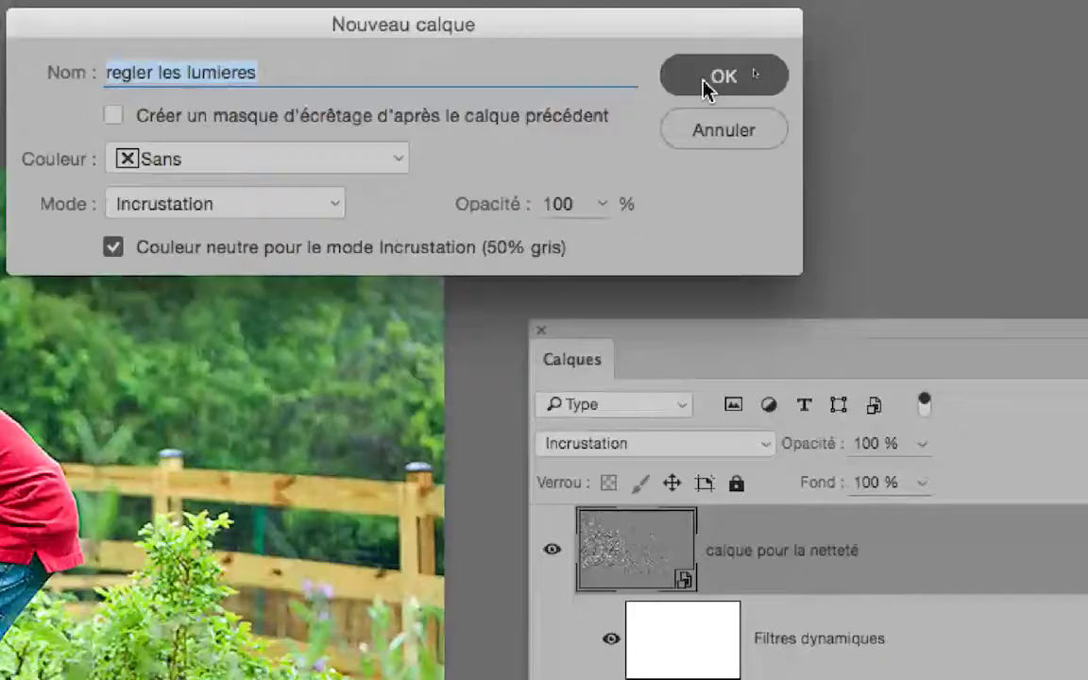
{"action": "left_click", "coordinate": [724, 77]}
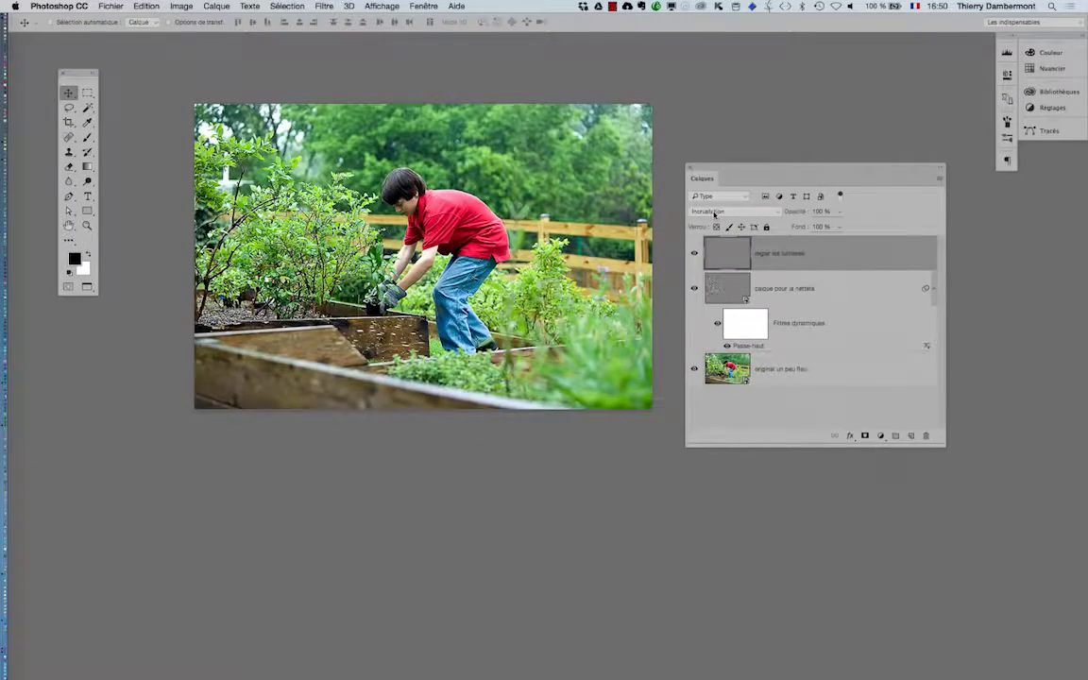
- Move the Layers panel up and delete the "regler les lumieres" layer
{"action": "left_click_drag", "start_coordinate": [747, 169], "coordinate": [744, 101]}
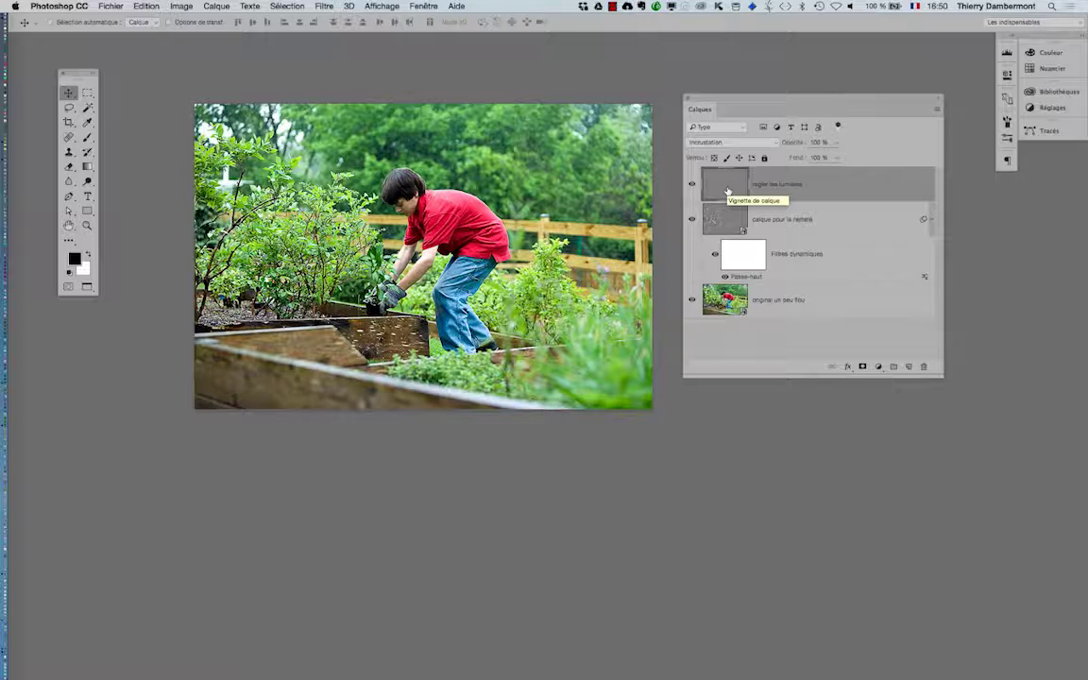
{"action": "left_click_drag", "start_coordinate": [728, 192], "coordinate": [924, 366]}
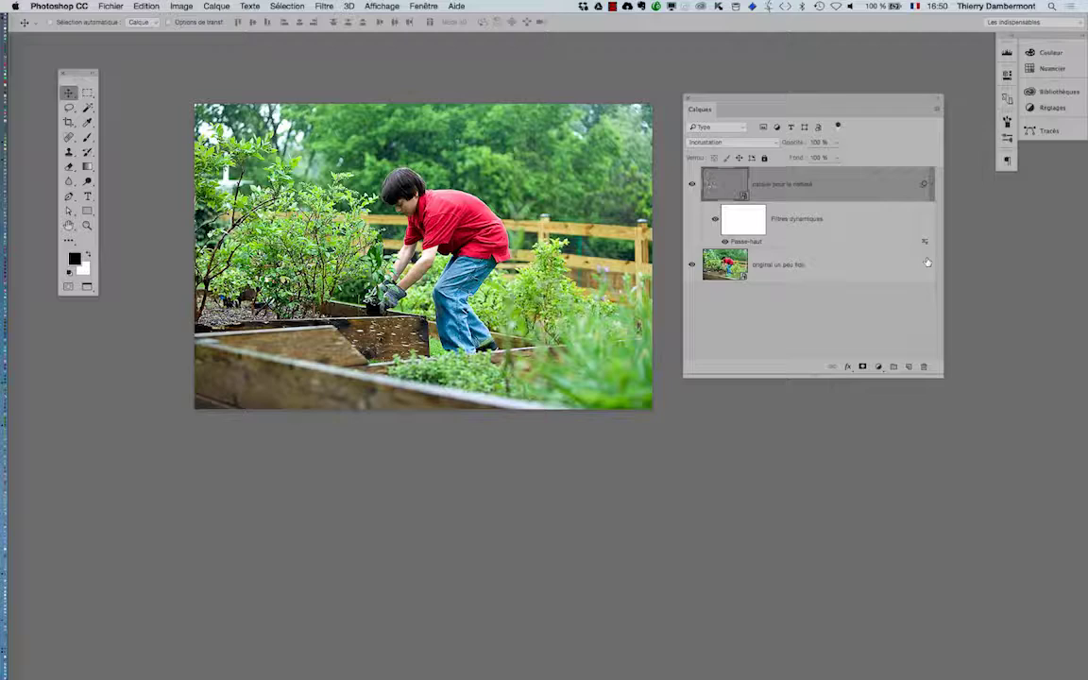
- Start a new layer with its options dialog above "calque pour la netteté" and name it "regler la luminosité"
{"action": "left_click", "coordinate": [934, 113]}
{"action": "key", "text": "Escape"}
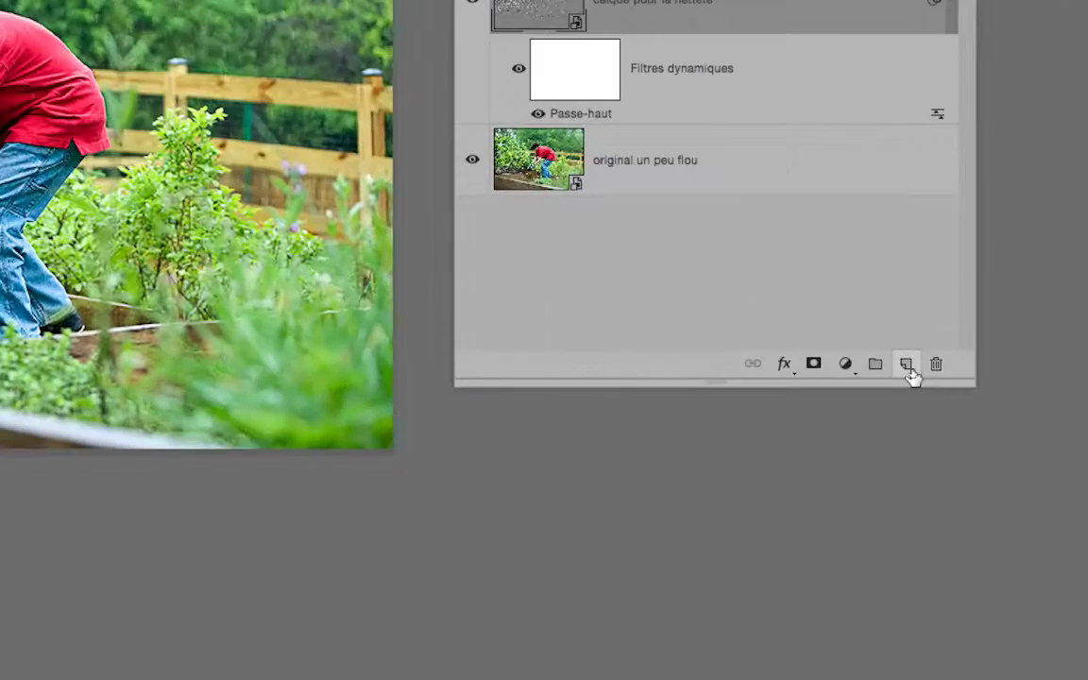
{"action": "left_click", "coordinate": [908, 367], "text": "alt"}
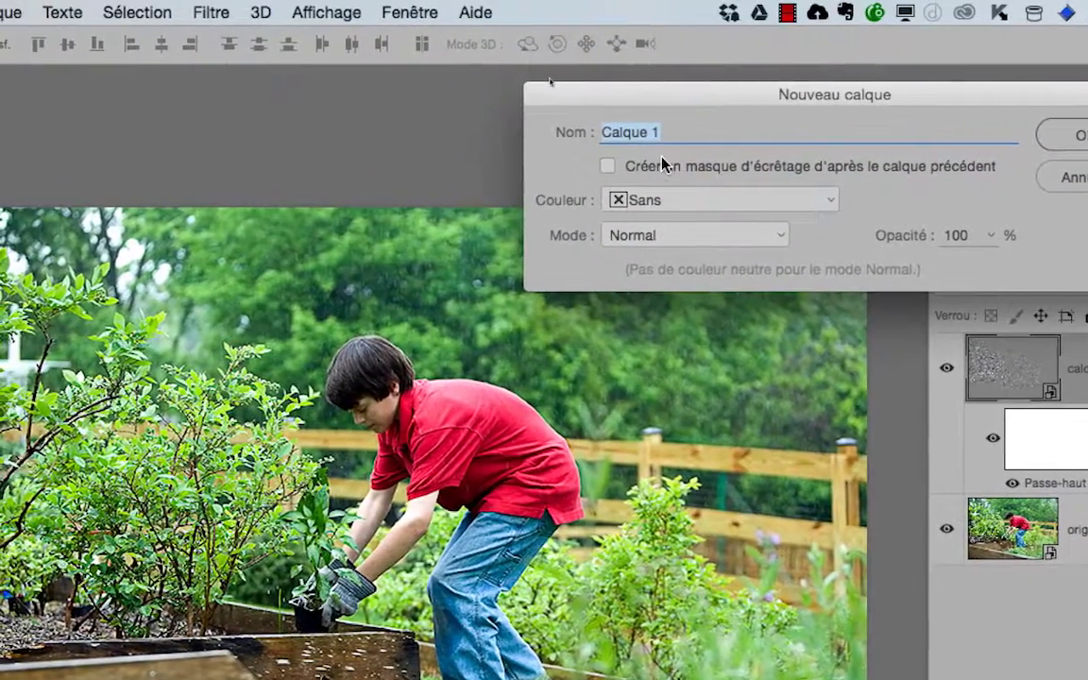
{"action": "type", "text": "regler la"}
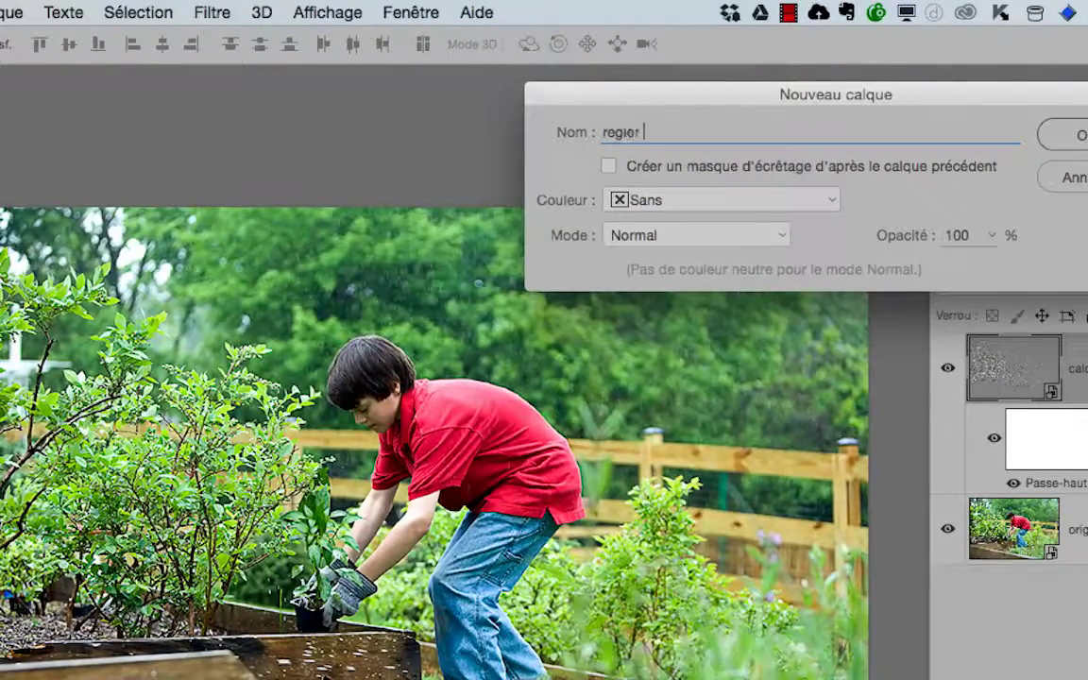
{"action": "type", "text": " luminosité"}
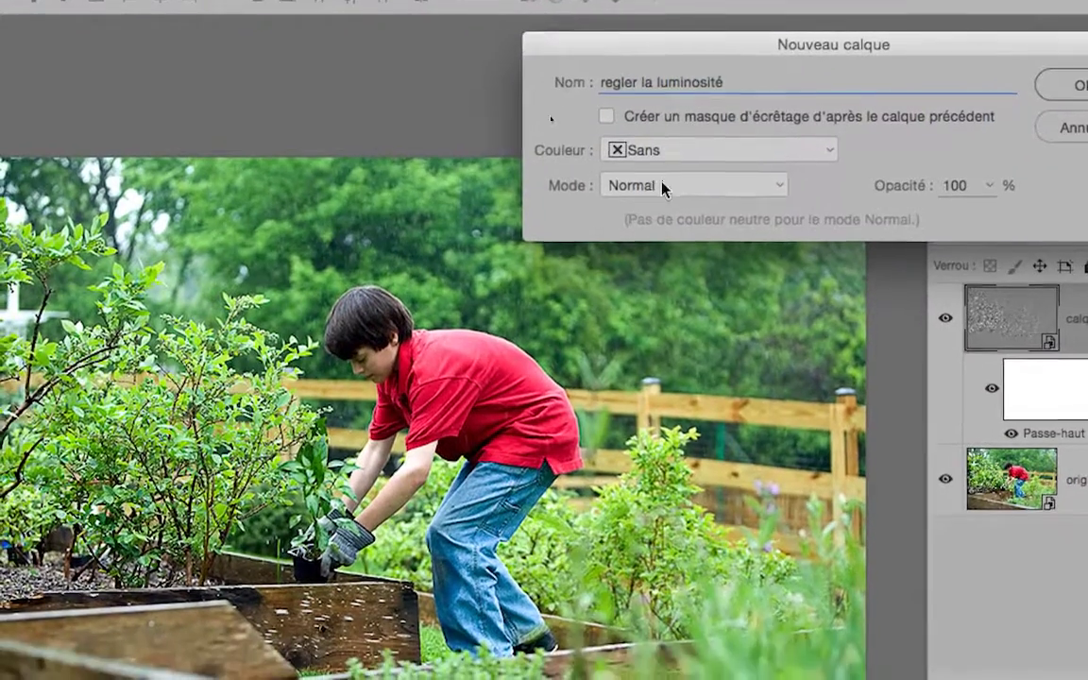
- Create the "regler la luminosité" layer in Incrustation mode with the neutral 50% gray fill, and delete it from the layer stack
{"action": "left_click", "coordinate": [663, 235]}
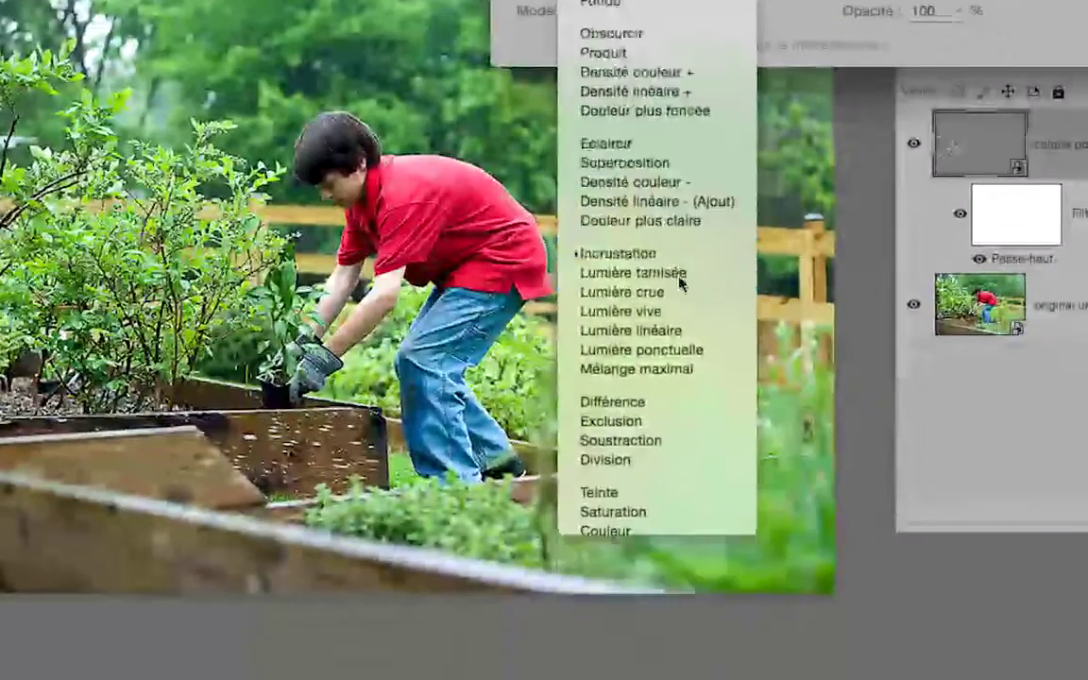
{"action": "left_click", "coordinate": [662, 455]}
{"action": "left_click", "coordinate": [642, 159]}
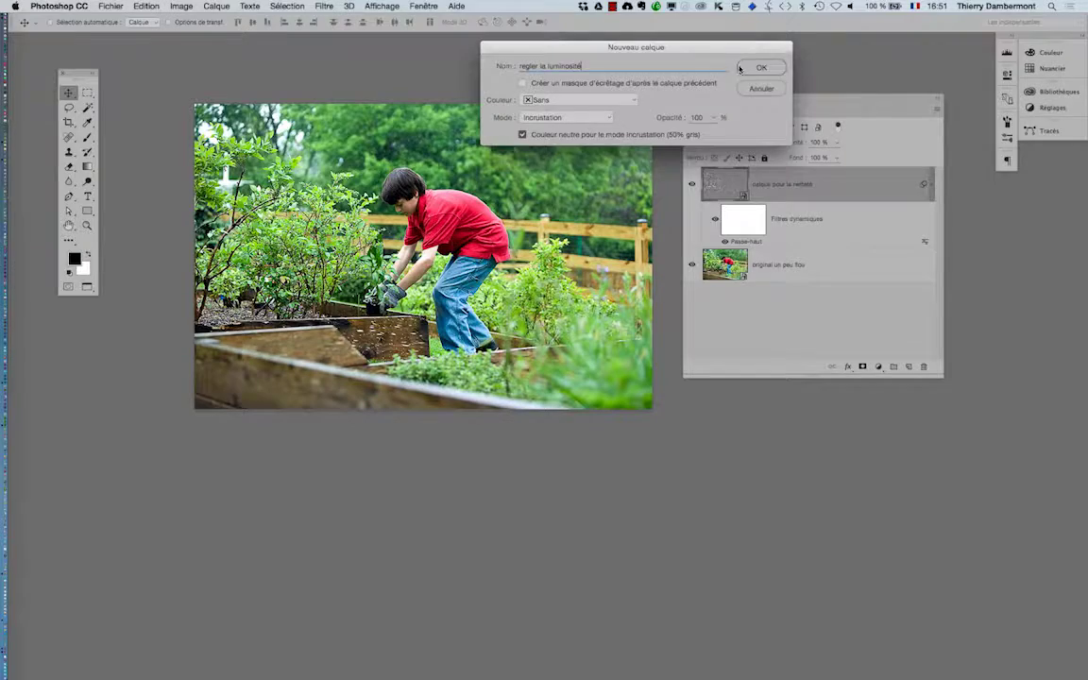
{"action": "left_click", "coordinate": [742, 68]}
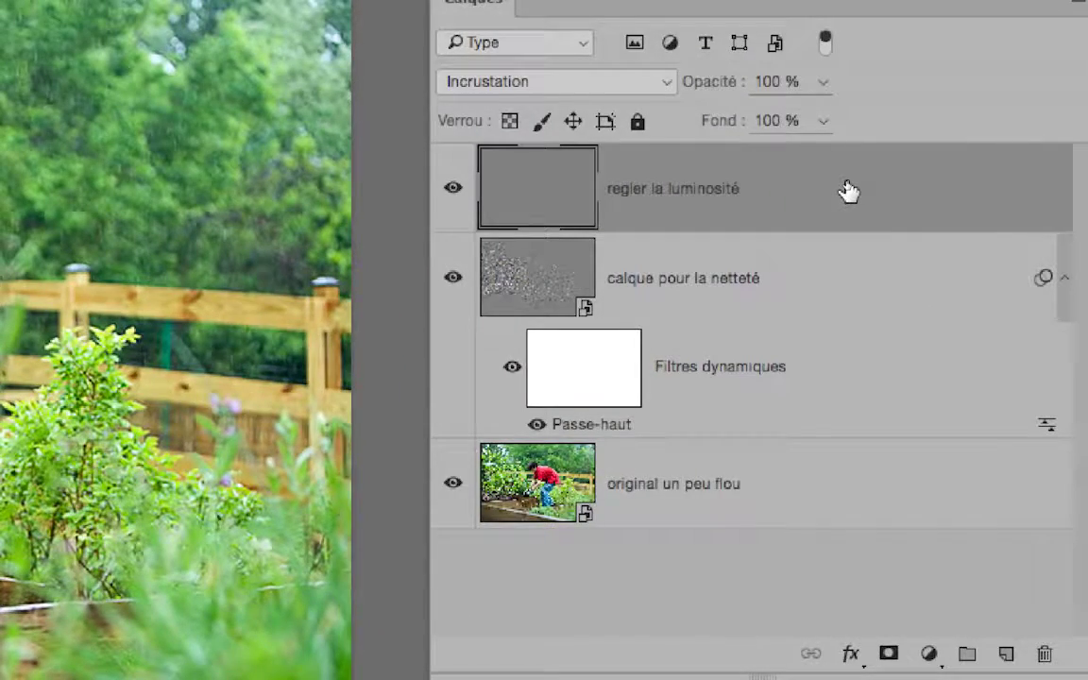
{"action": "left_click_drag", "start_coordinate": [848, 191], "coordinate": [1044, 654]}
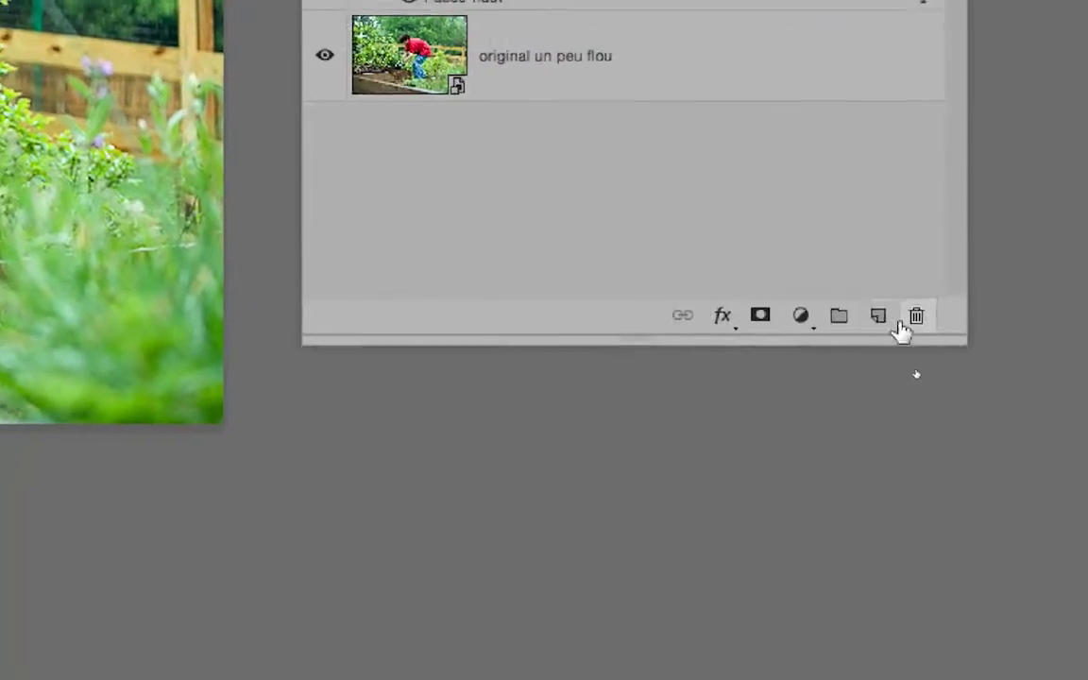
- Add a new blank layer above "calque pour la netteté" and fill it with 50% gray (50% gris)
{"action": "left_click", "coordinate": [883, 317]}
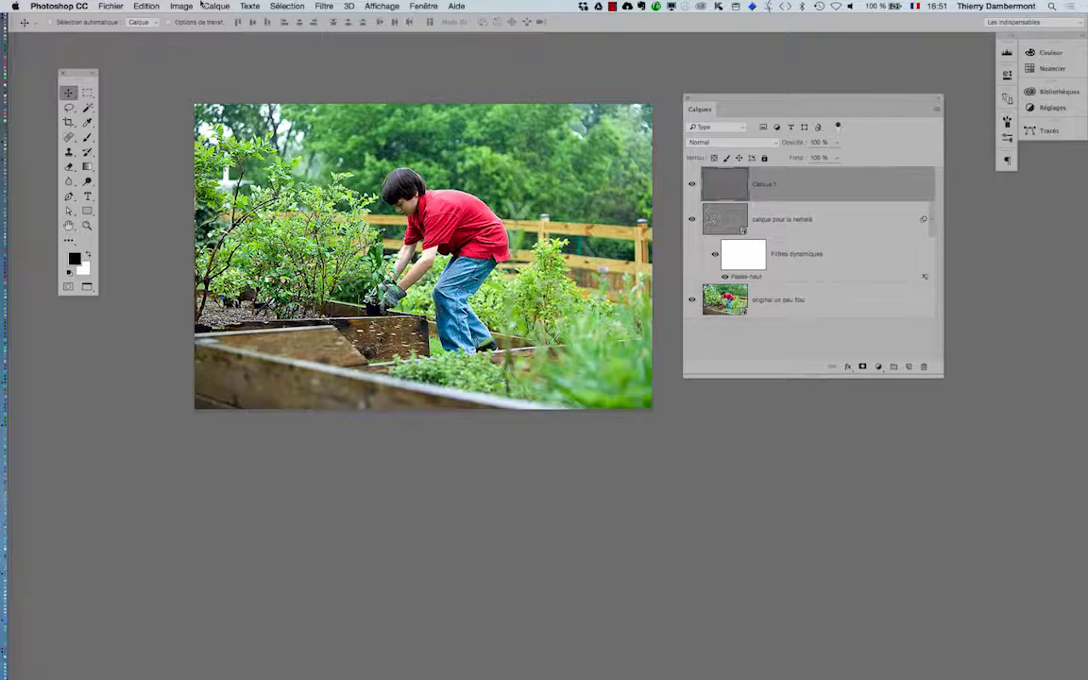
{"action": "left_click", "coordinate": [147, 7]}
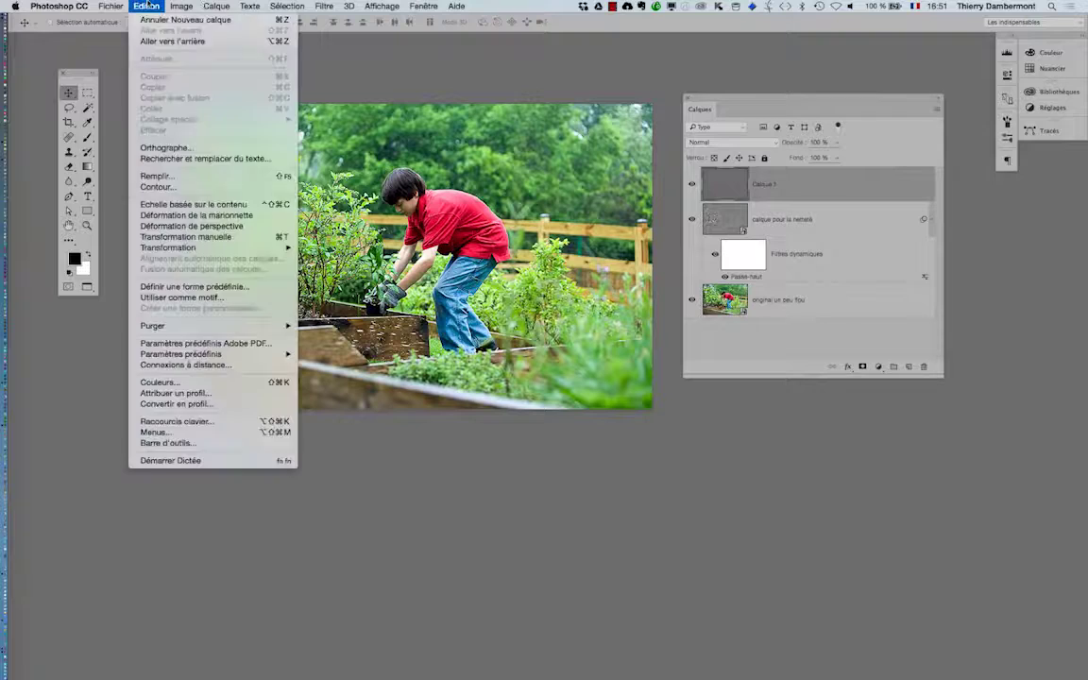
{"action": "left_click", "coordinate": [157, 175]}
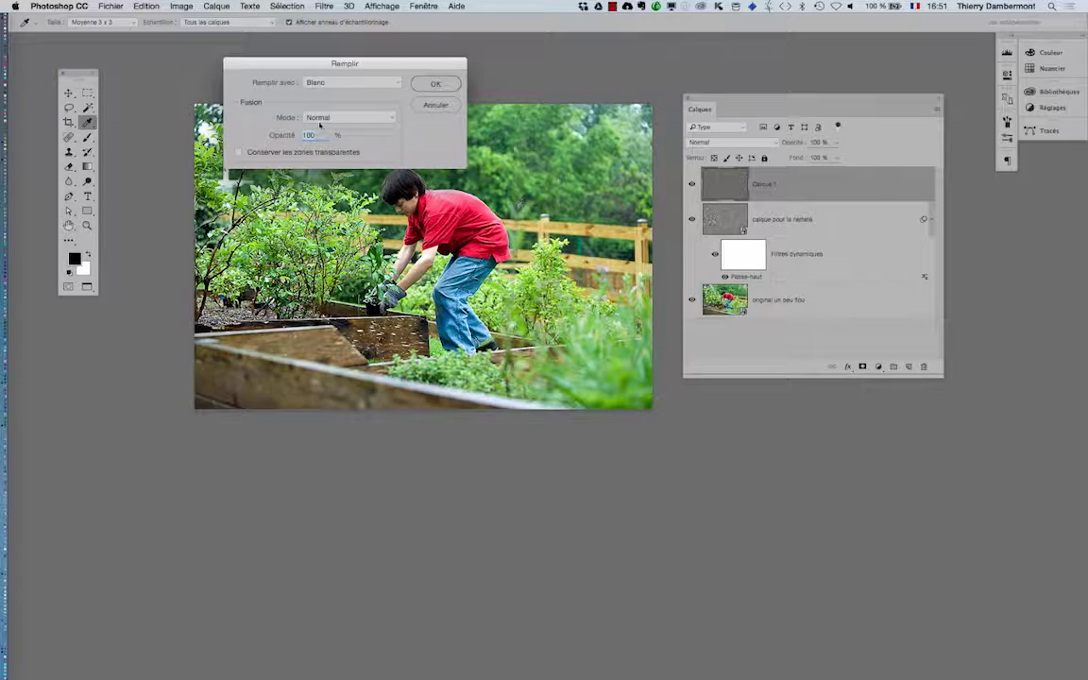
{"action": "left_click", "coordinate": [321, 84]}
{"action": "left_click", "coordinate": [323, 72]}
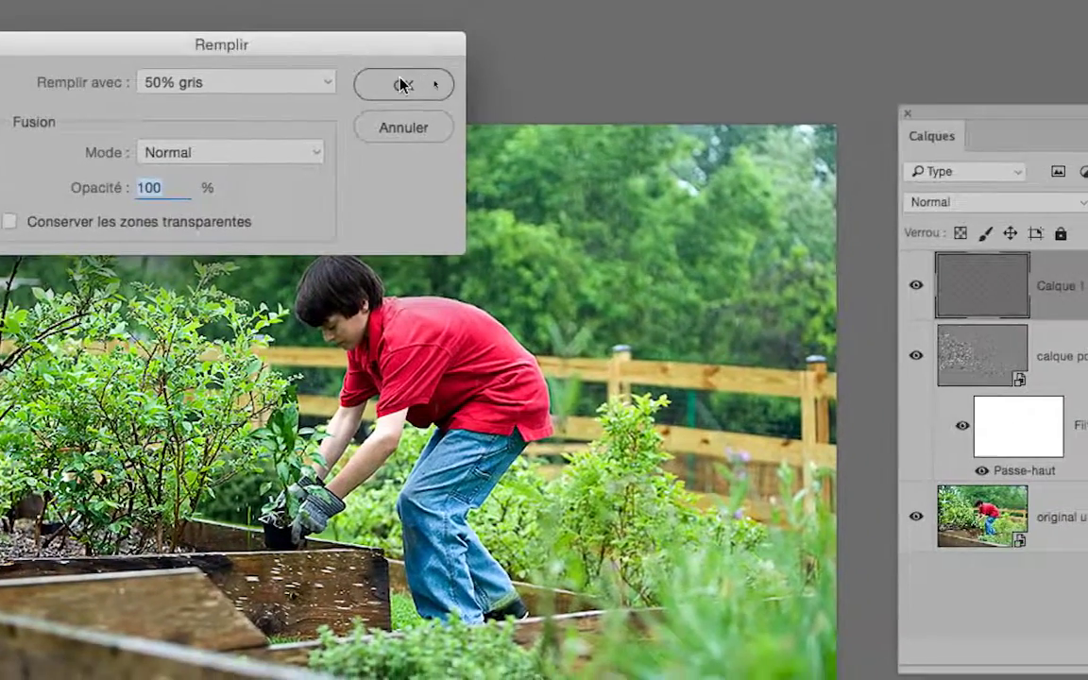
{"action": "left_click", "coordinate": [436, 83]}
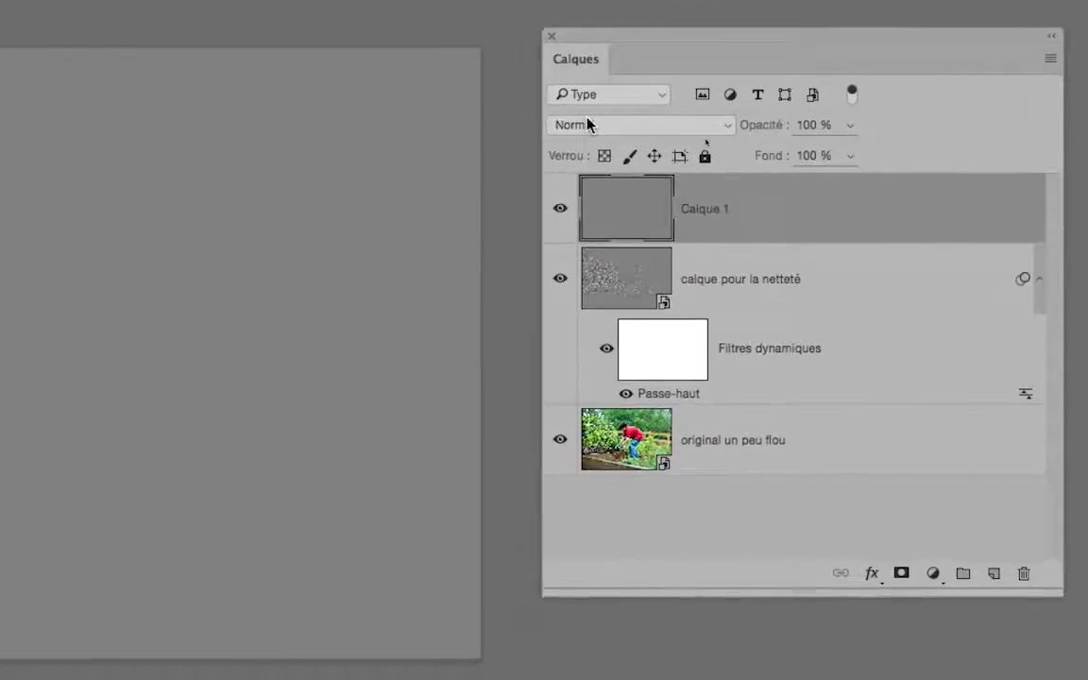
- Set the gray-filled layer's blend mode to Incrustation
{"action": "left_click", "coordinate": [948, 201]}
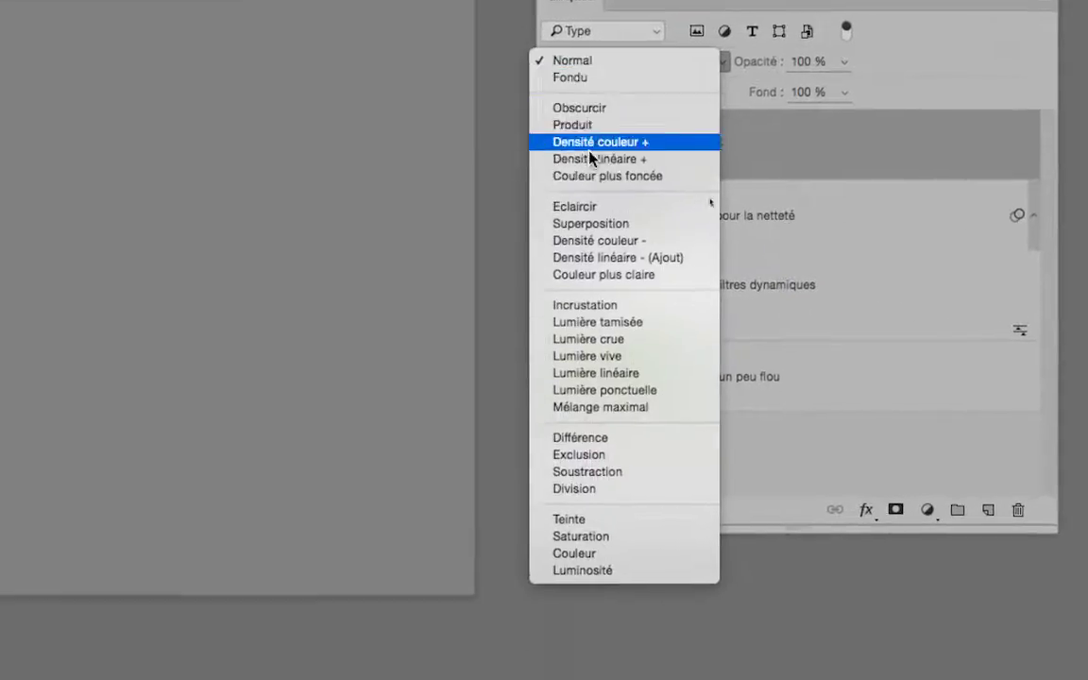
{"action": "left_click", "coordinate": [587, 209]}
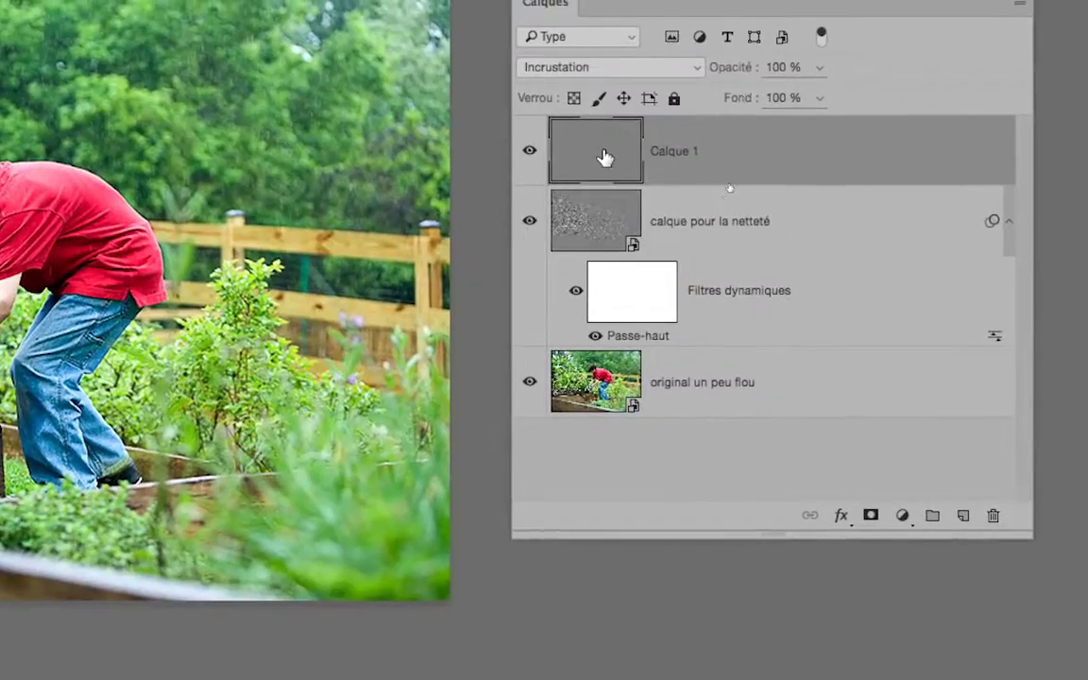